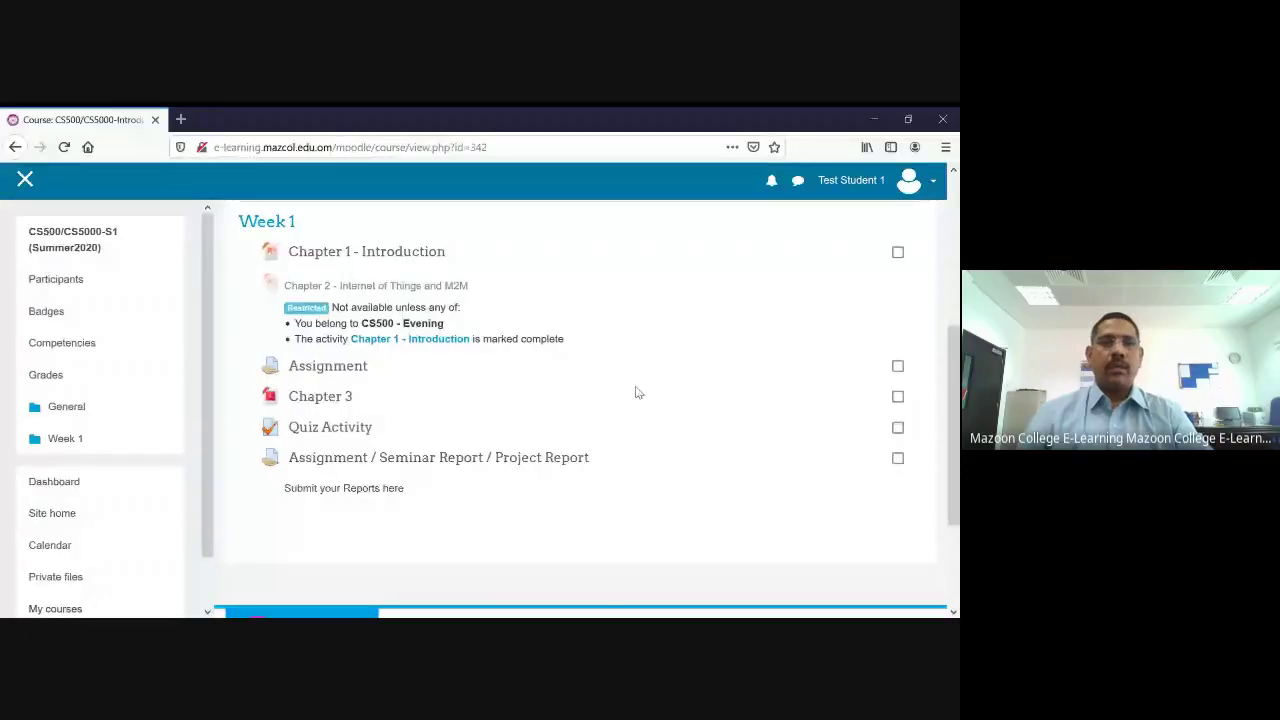
Open the Assignment / Seminar Report / Project Report activity from the course page.
{"action": "scroll", "coordinate": [636, 392], "scroll_direction": "up", "scroll_amount": 5}
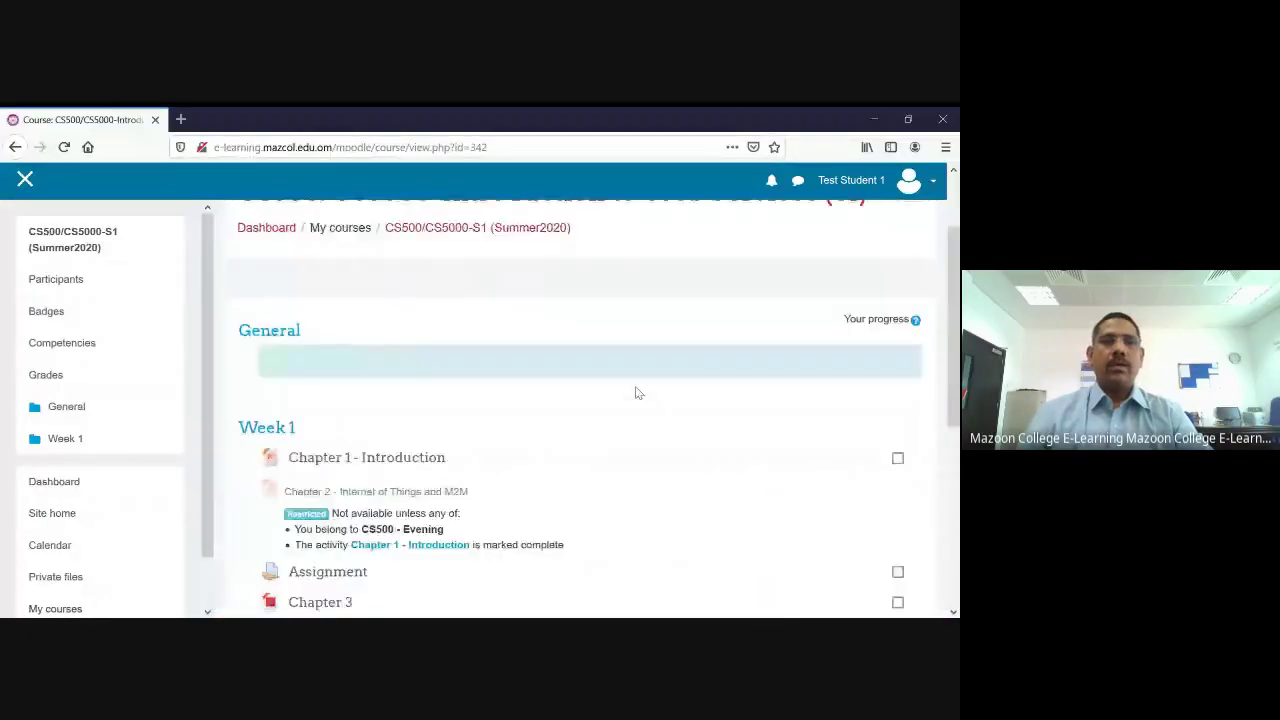
{"action": "scroll", "coordinate": [636, 392], "scroll_direction": "down", "scroll_amount": 5}
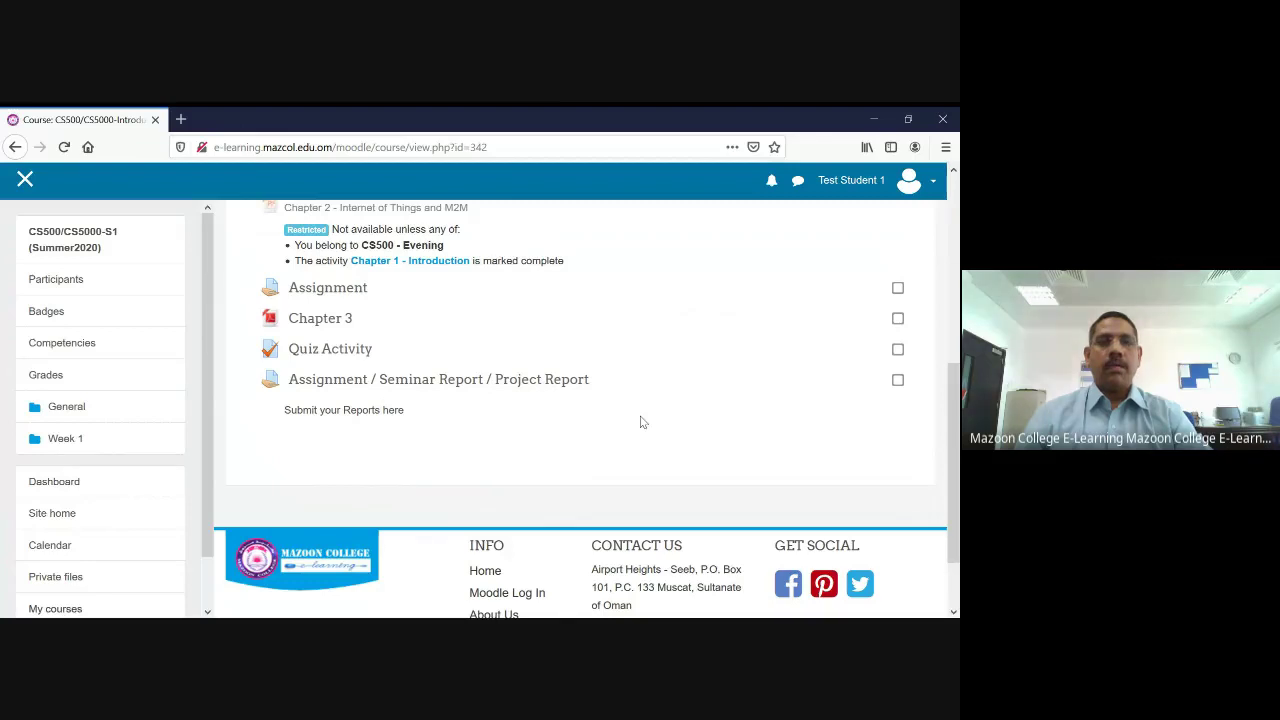
{"action": "left_click", "coordinate": [407, 385]}
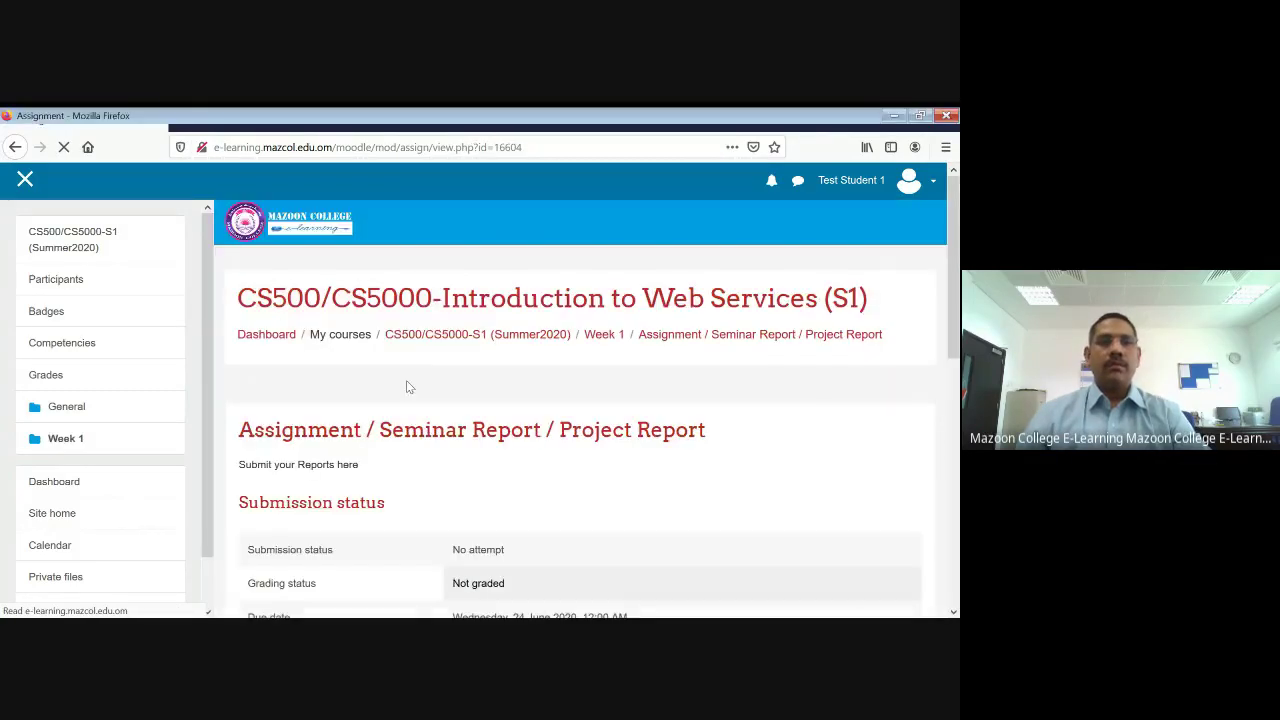
Review the submission status: no attempt, due 24 June 2020, 6 days 11 hours remaining.
{"action": "scroll", "coordinate": [624, 421], "scroll_direction": "down", "scroll_amount": 3}
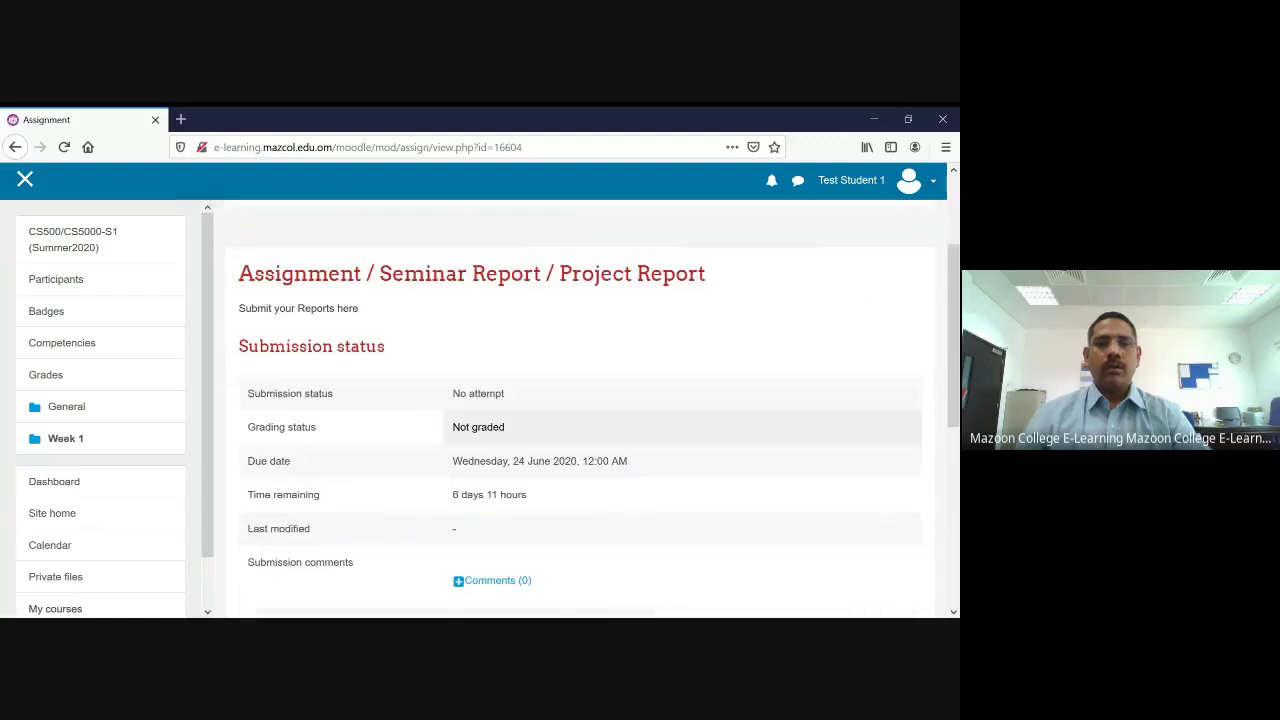
{"action": "scroll", "coordinate": [634, 406], "scroll_direction": "down", "scroll_amount": 3}
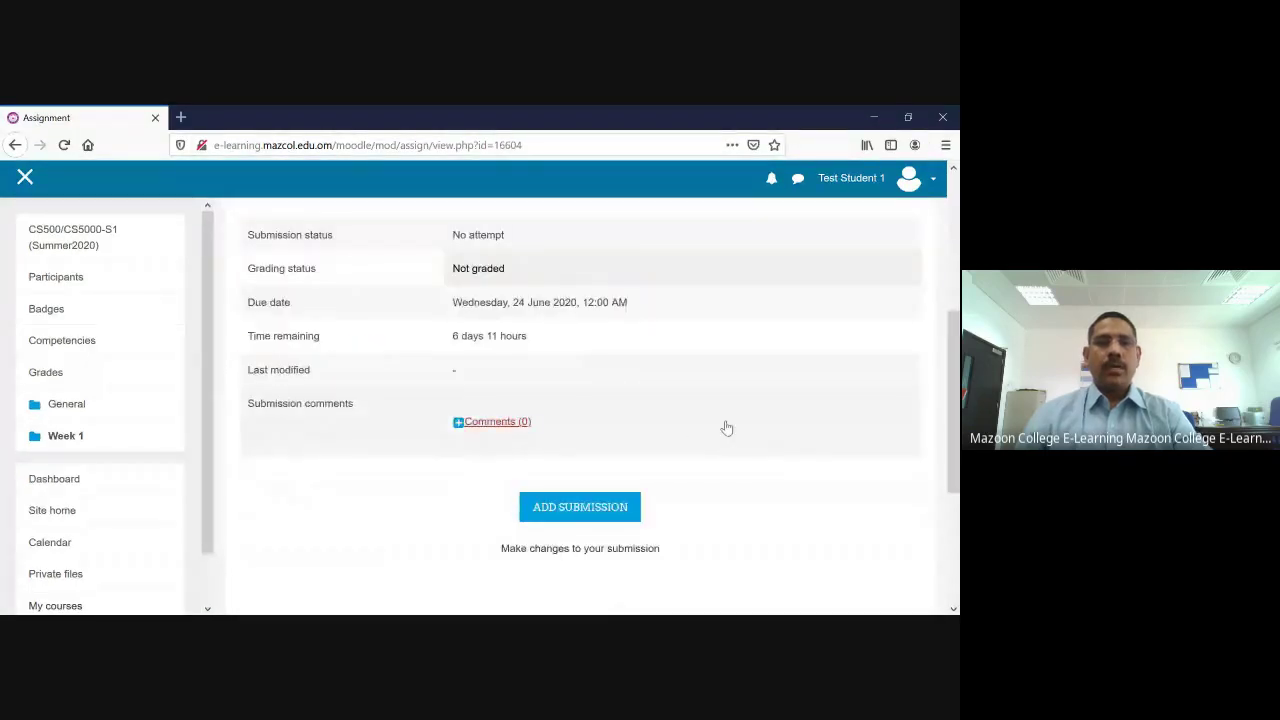
{"action": "scroll", "coordinate": [720, 428], "scroll_direction": "up", "scroll_amount": 3}
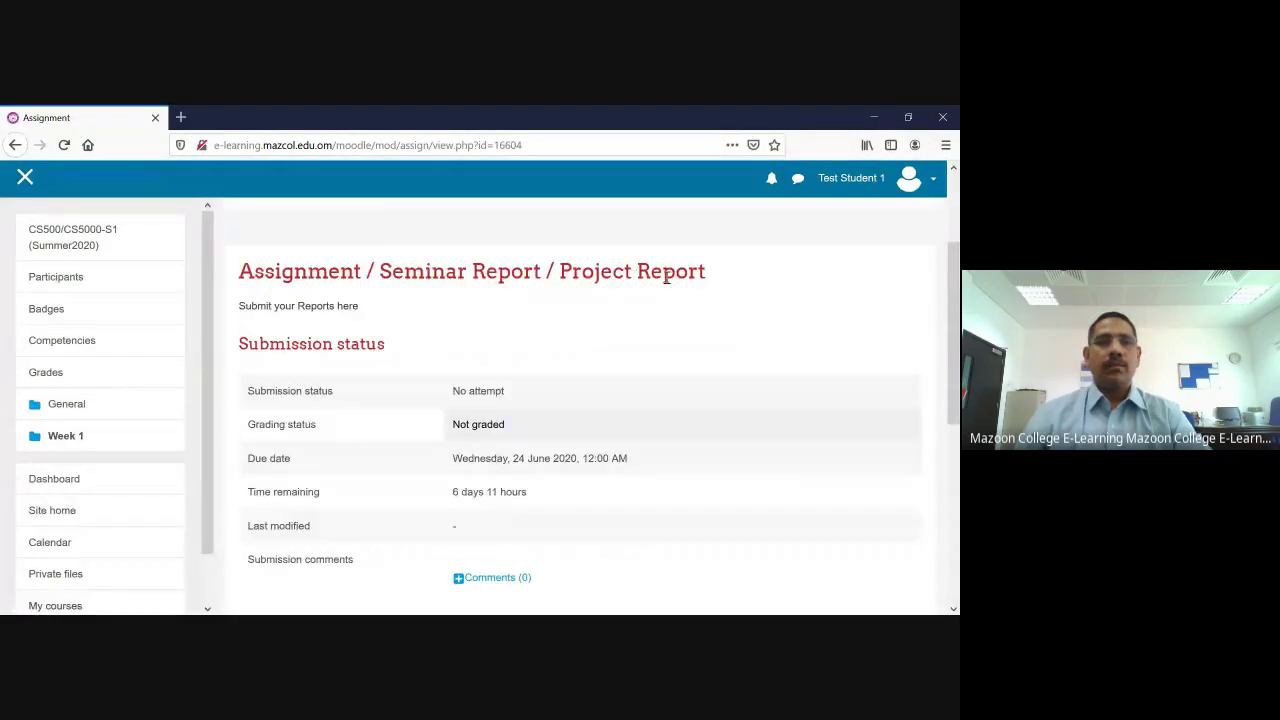
{"action": "scroll", "coordinate": [622, 346], "scroll_direction": "down", "scroll_amount": 1}
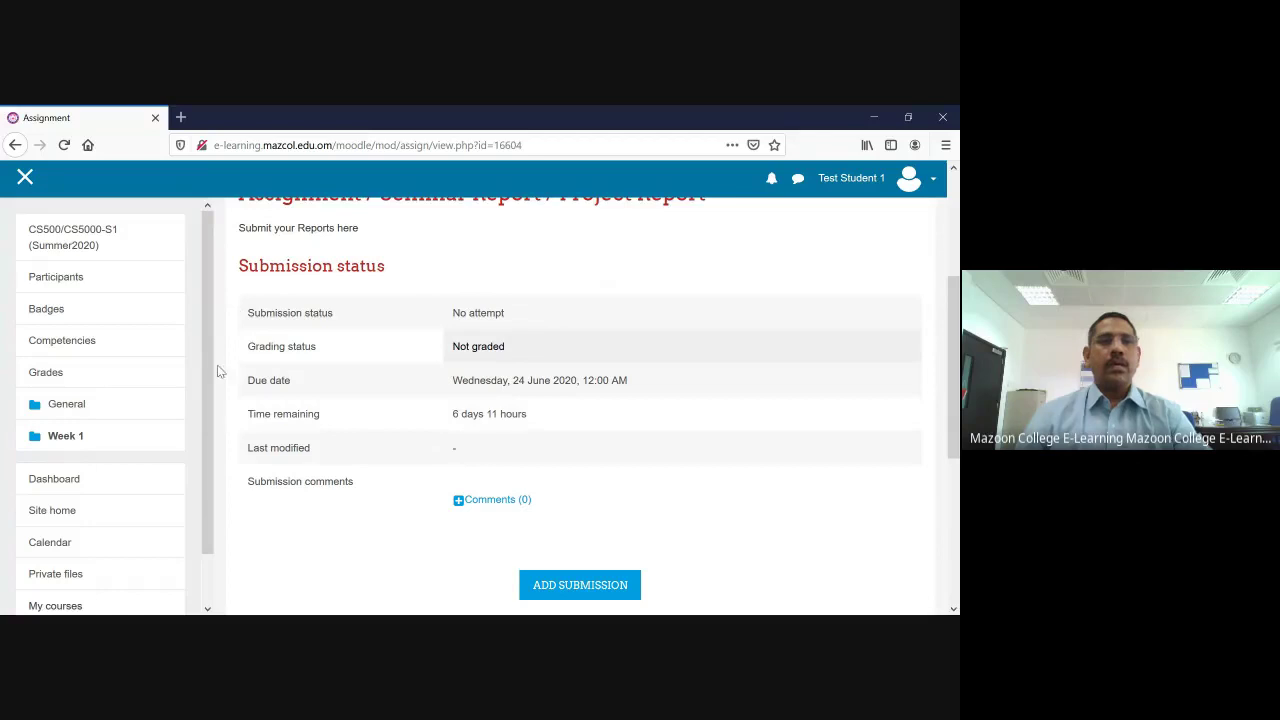
{"action": "left_click_drag", "start_coordinate": [450, 386], "coordinate": [612, 399]}
{"action": "scroll", "coordinate": [452, 345], "scroll_direction": "down", "scroll_amount": 1}
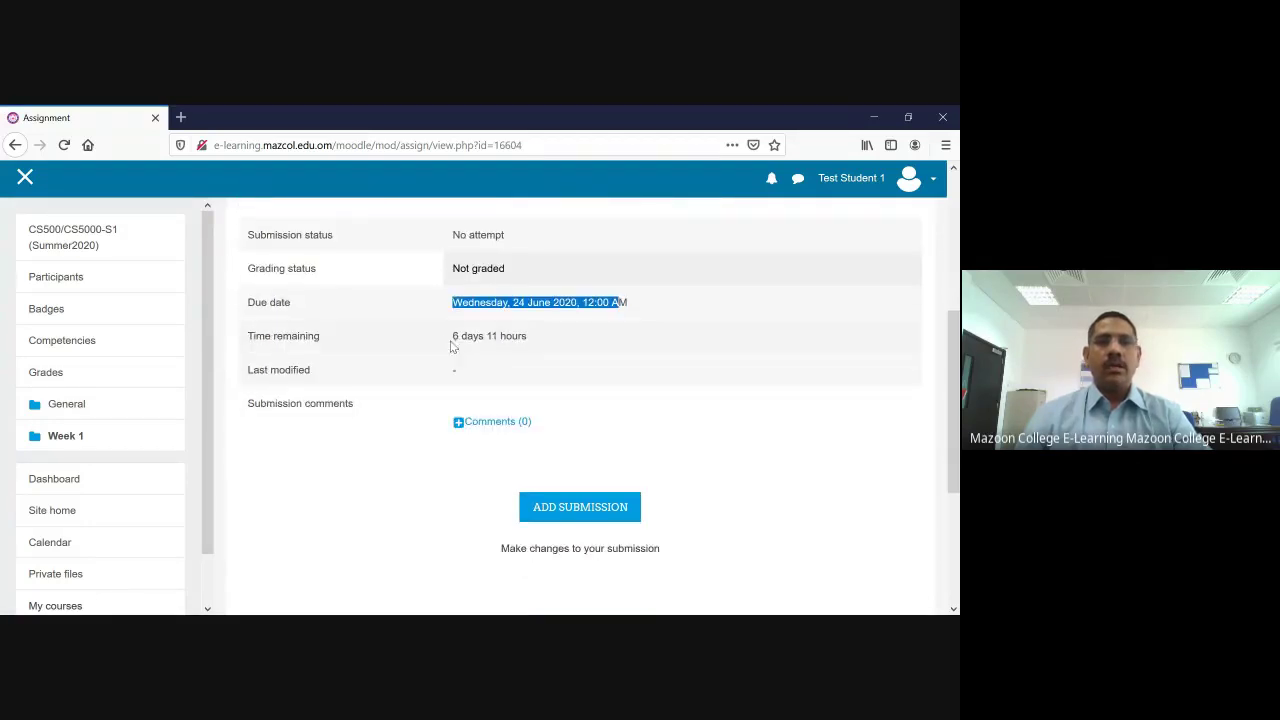
{"action": "left_click_drag", "start_coordinate": [447, 340], "coordinate": [528, 346]}
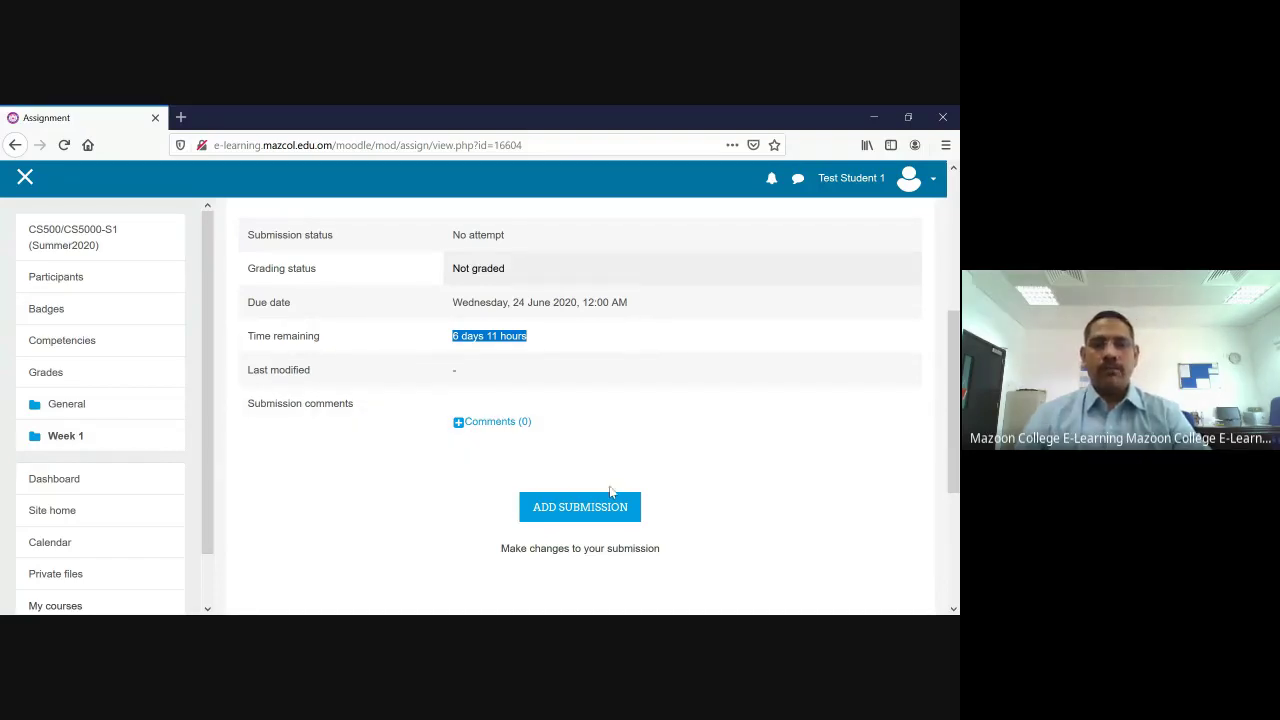
Start a new submission, then cancel the file chooser and File picker without choosing a file.
{"action": "left_click", "coordinate": [584, 516]}
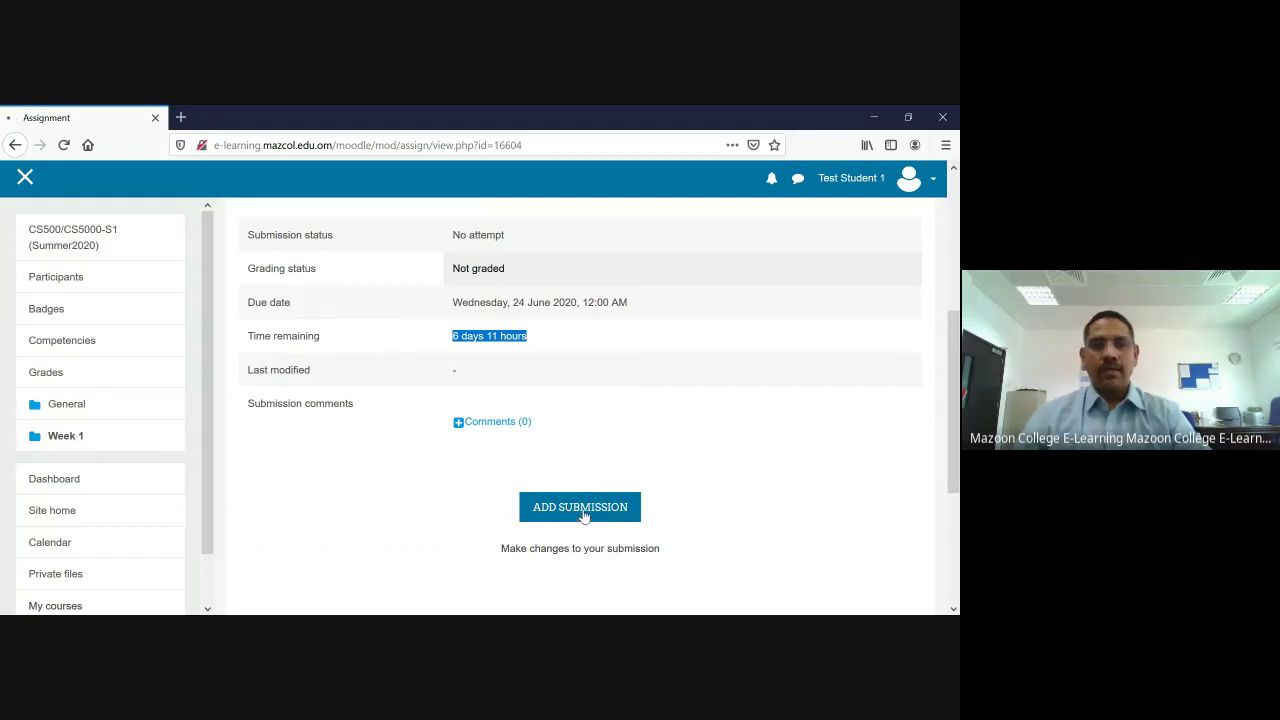
{"action": "scroll", "coordinate": [580, 497], "scroll_direction": "down", "scroll_amount": 5}
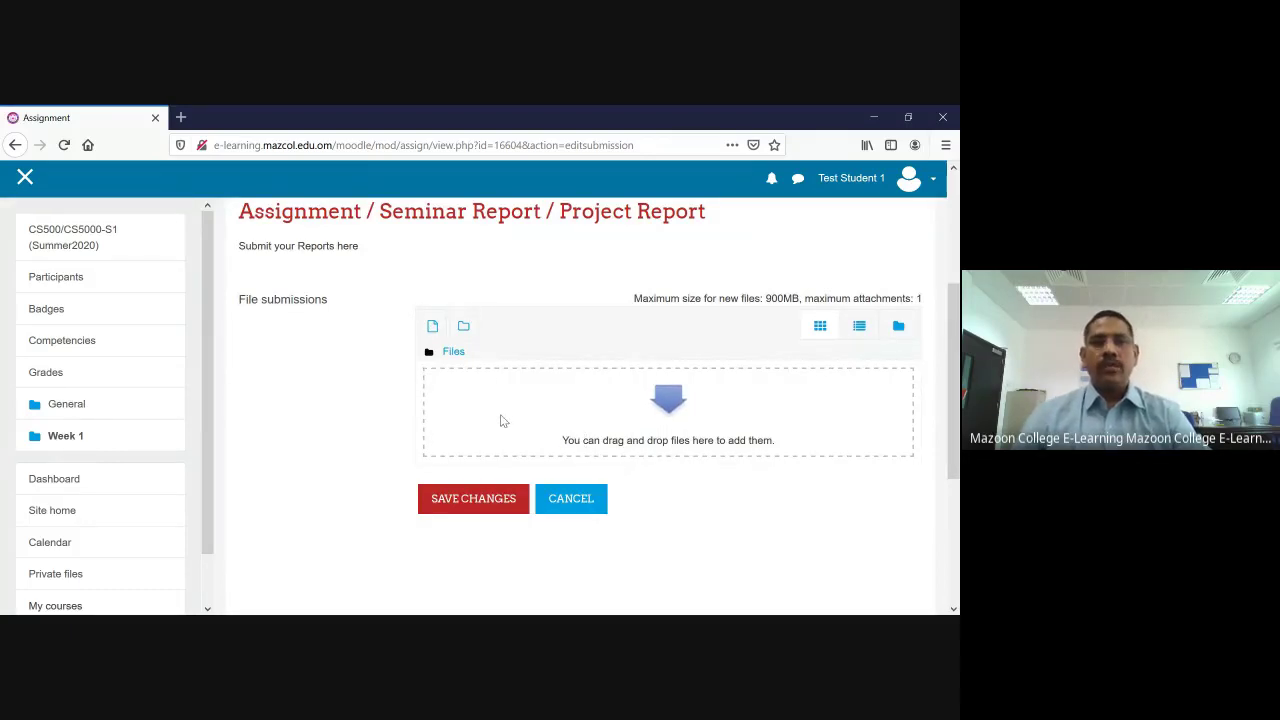
{"action": "left_click", "coordinate": [433, 329]}
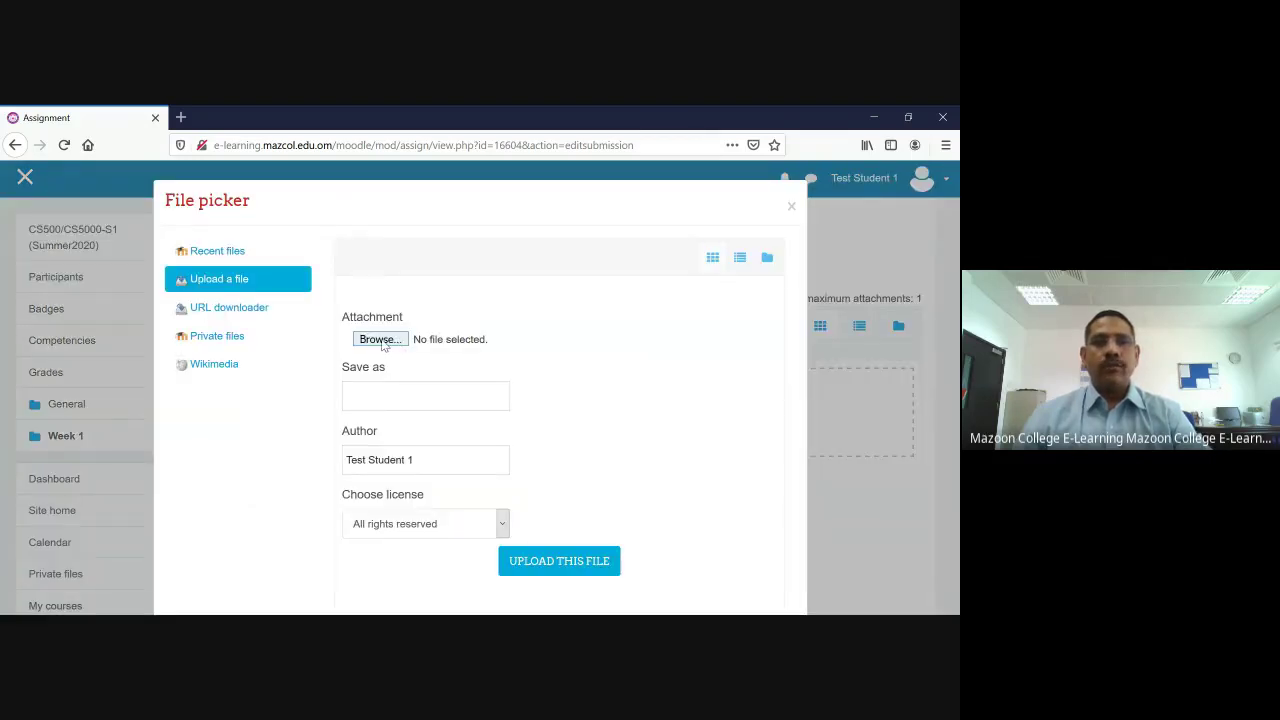
{"action": "left_click", "coordinate": [381, 340]}
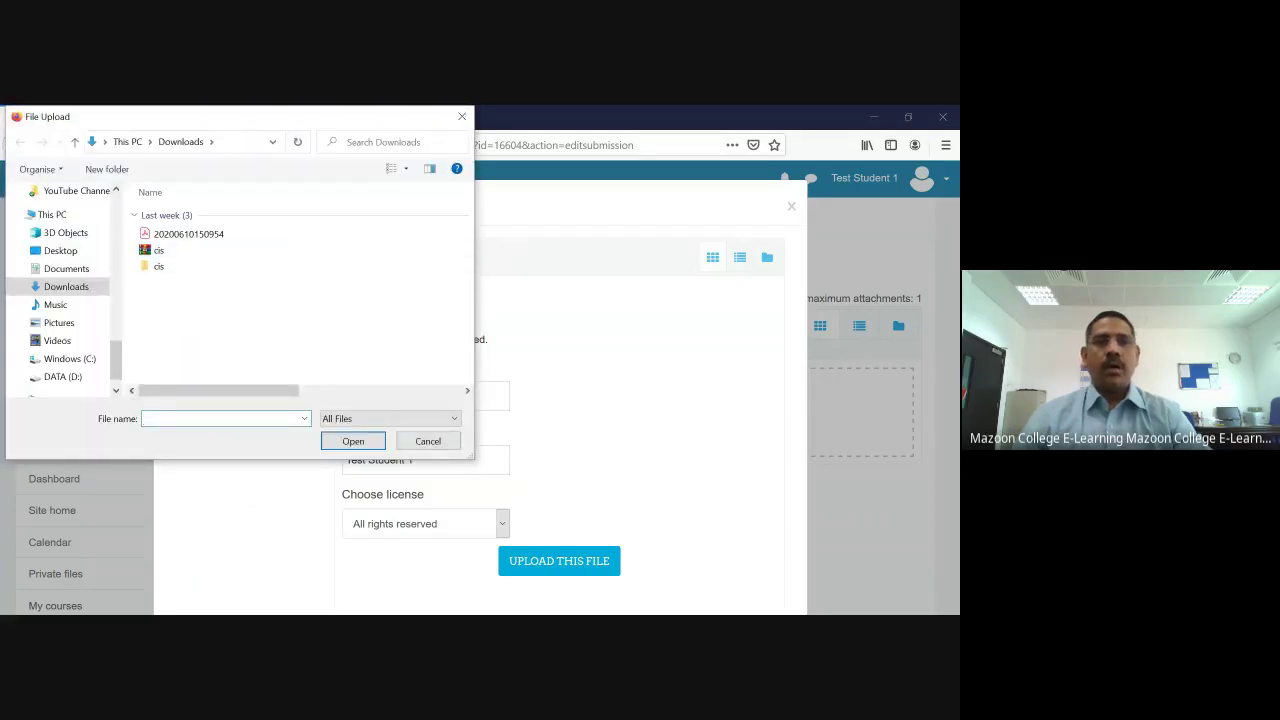
{"action": "left_click", "coordinate": [428, 441]}
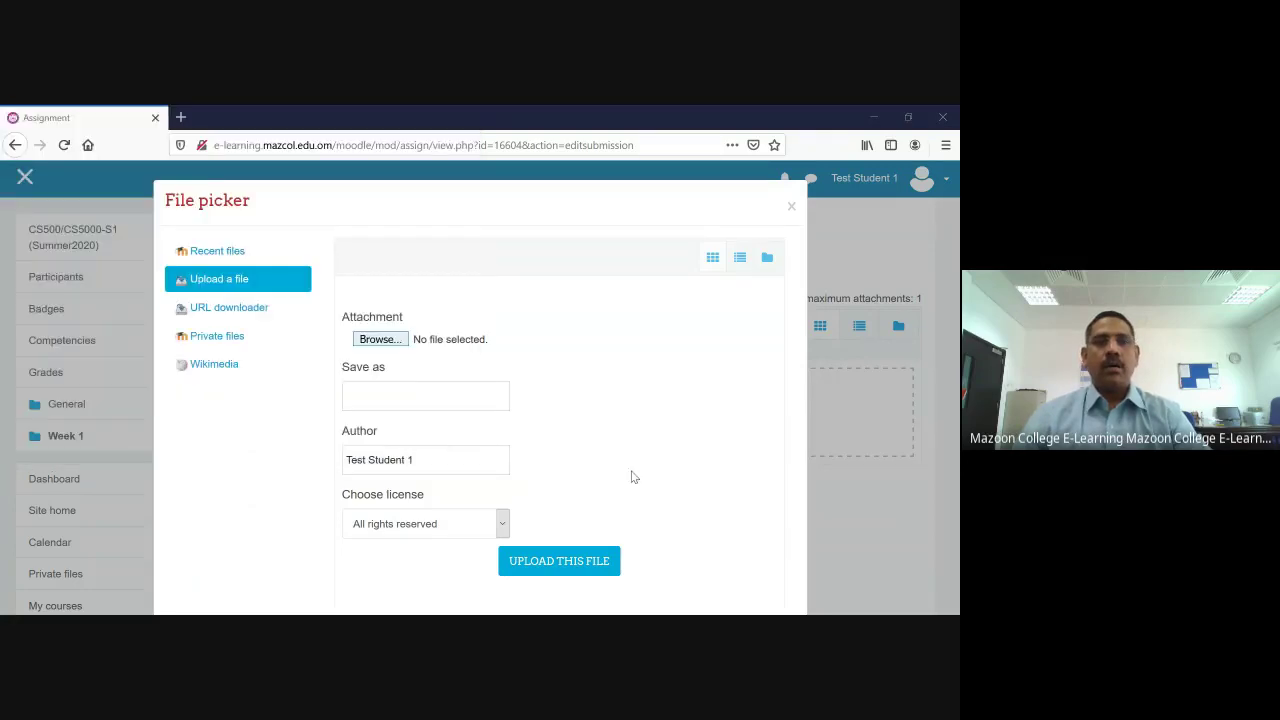
{"action": "left_click", "coordinate": [791, 208]}
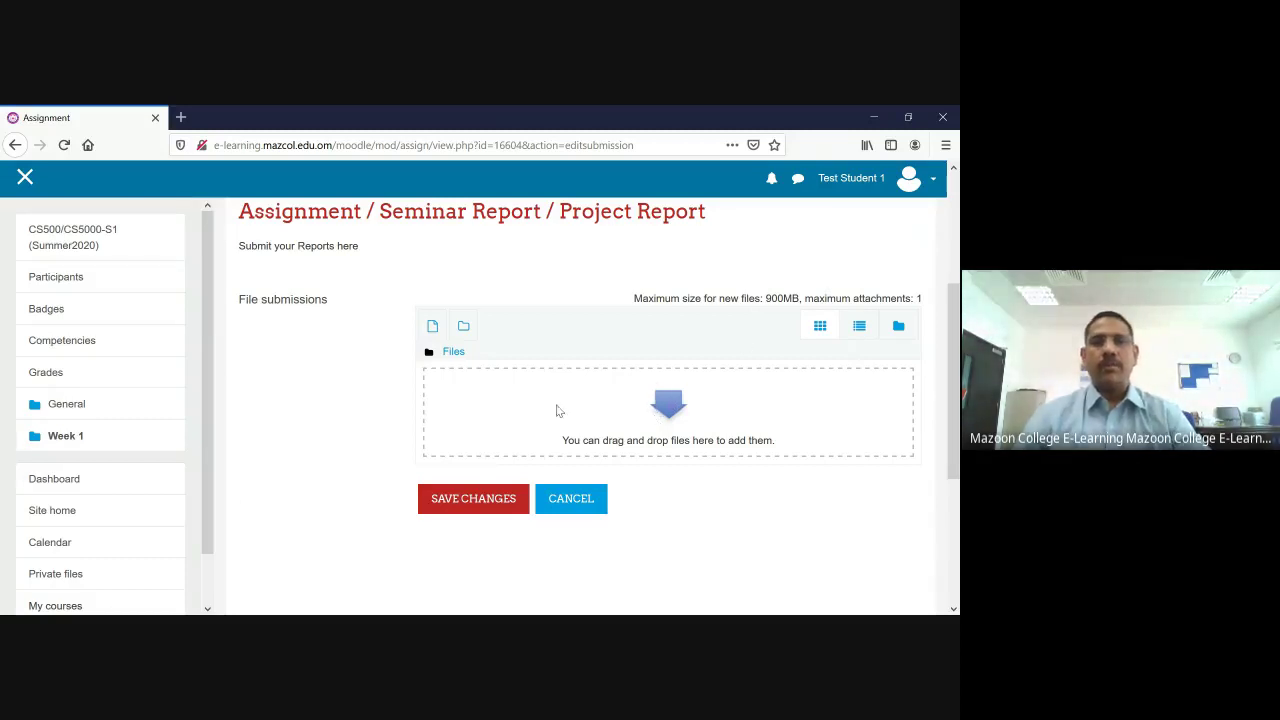
Choose 20200610150954.pdf from Downloads as the submission attachment.
{"action": "left_click", "coordinate": [432, 328]}
{"action": "left_click", "coordinate": [381, 339]}
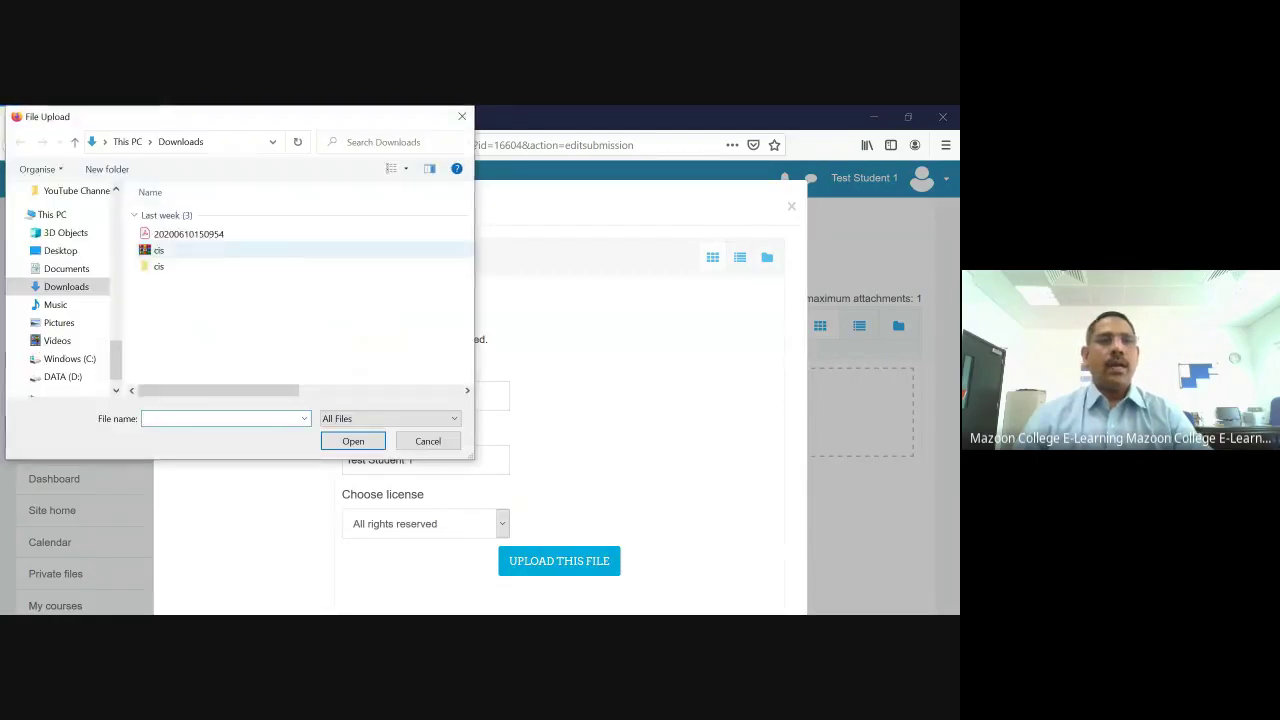
{"action": "left_click", "coordinate": [189, 234]}
{"action": "key", "text": "Return"}
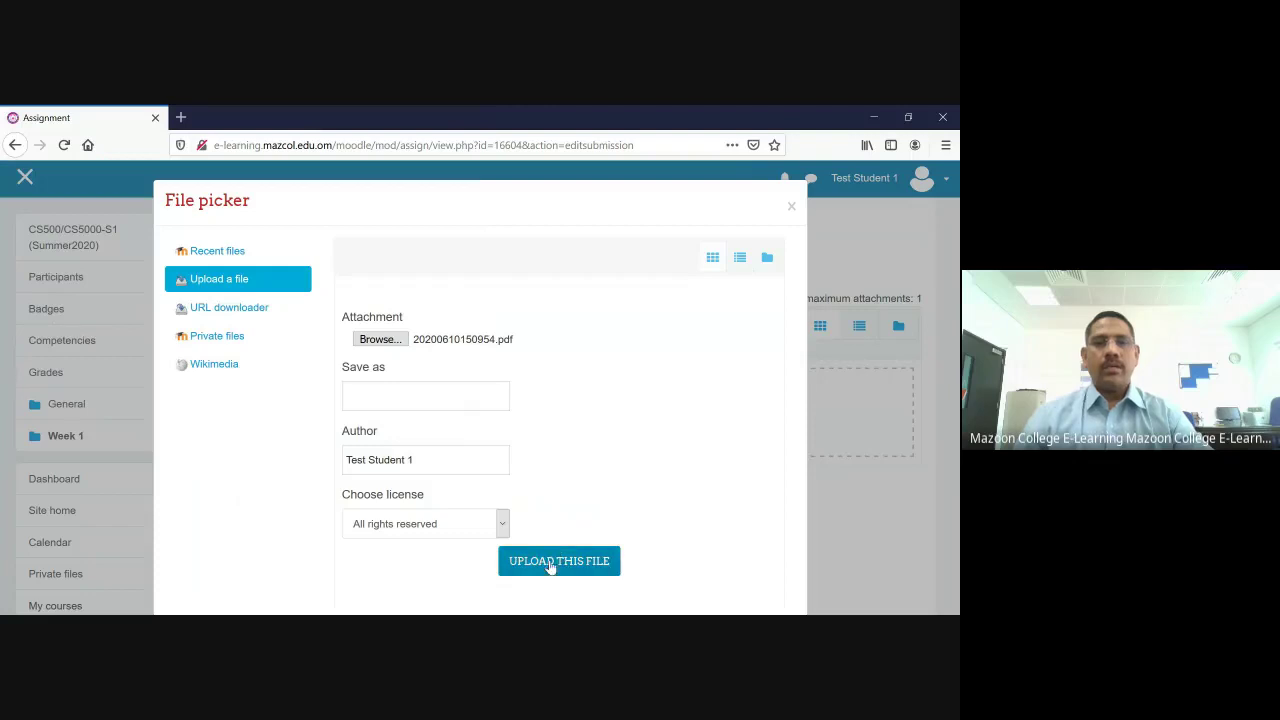
Name the file 'Abbas-Assignment' and upload it to the submission.
{"action": "left_click", "coordinate": [416, 397]}
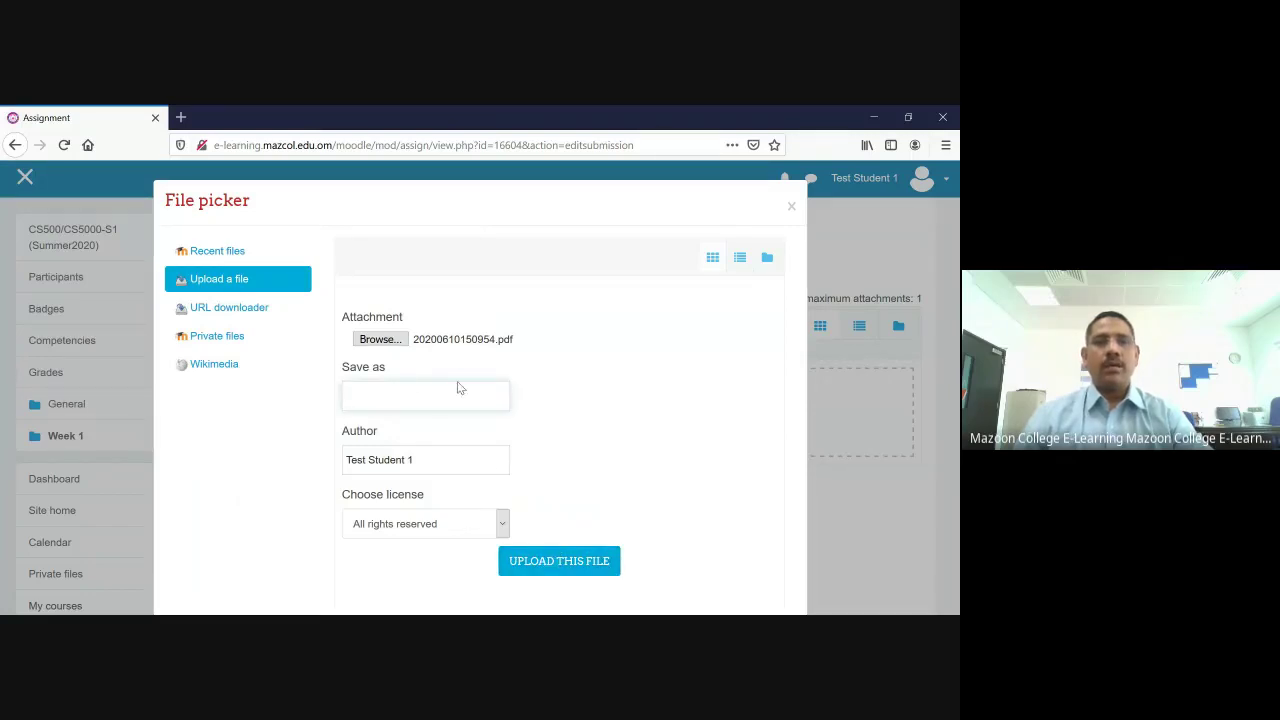
{"action": "type", "text": "Assignment"}
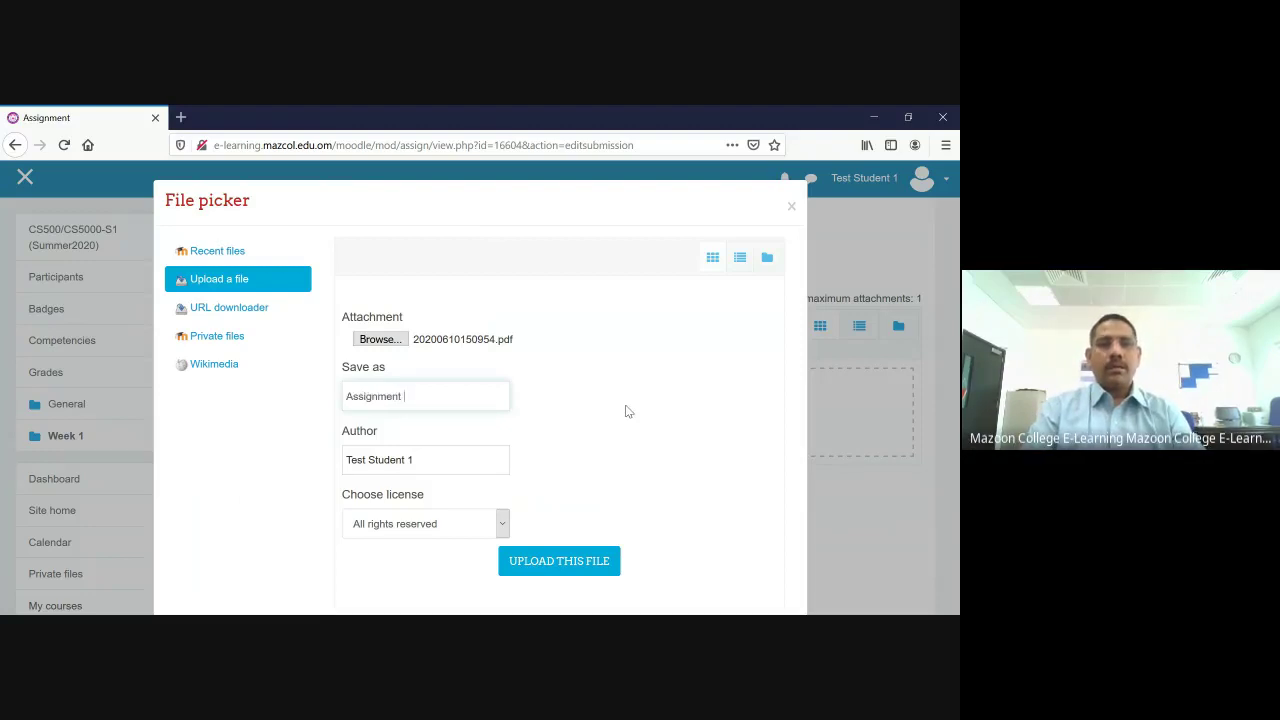
{"action": "key", "text": "BackSpace"}
{"action": "key", "text": "BackSpace"}
{"action": "key", "text": "BackSpace"}
{"action": "key", "text": "BackSpace"}
{"action": "key", "text": "BackSpace"}
{"action": "key", "text": "BackSpace"}
{"action": "key", "text": "BackSpace"}
{"action": "key", "text": "BackSpace"}
{"action": "key", "text": "BackSpace"}
{"action": "key", "text": "BackSpace"}
{"action": "key", "text": "BackSpace"}
{"action": "type", "text": "Abbas-Assignment"}
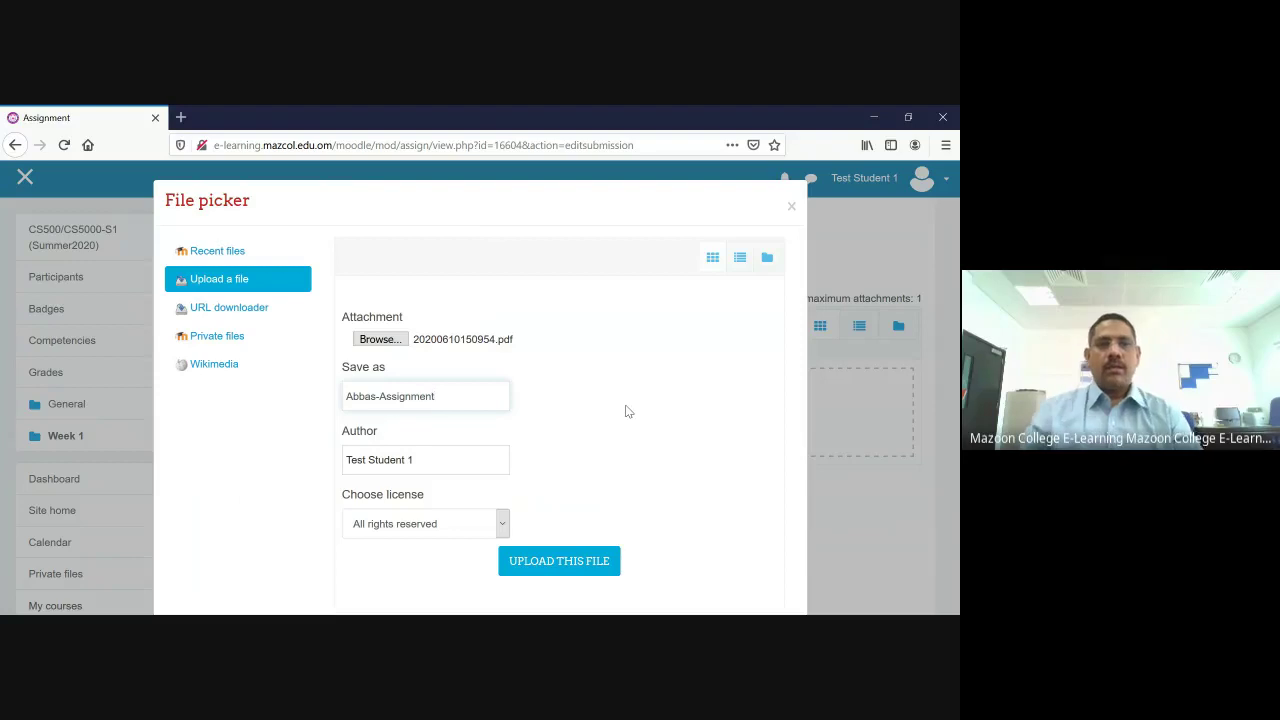
{"action": "left_click", "coordinate": [537, 566]}
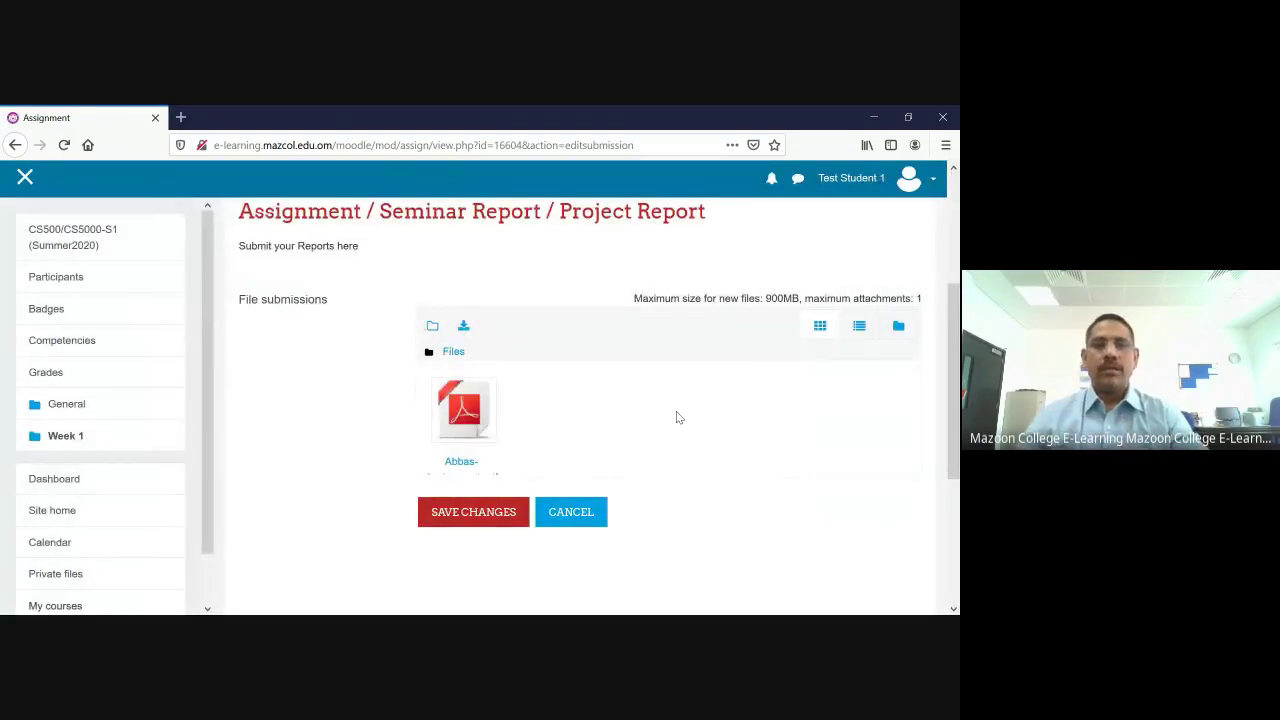
Save changes to submit the uploaded Abbas-Assignment PDF.
{"action": "left_click", "coordinate": [464, 516]}
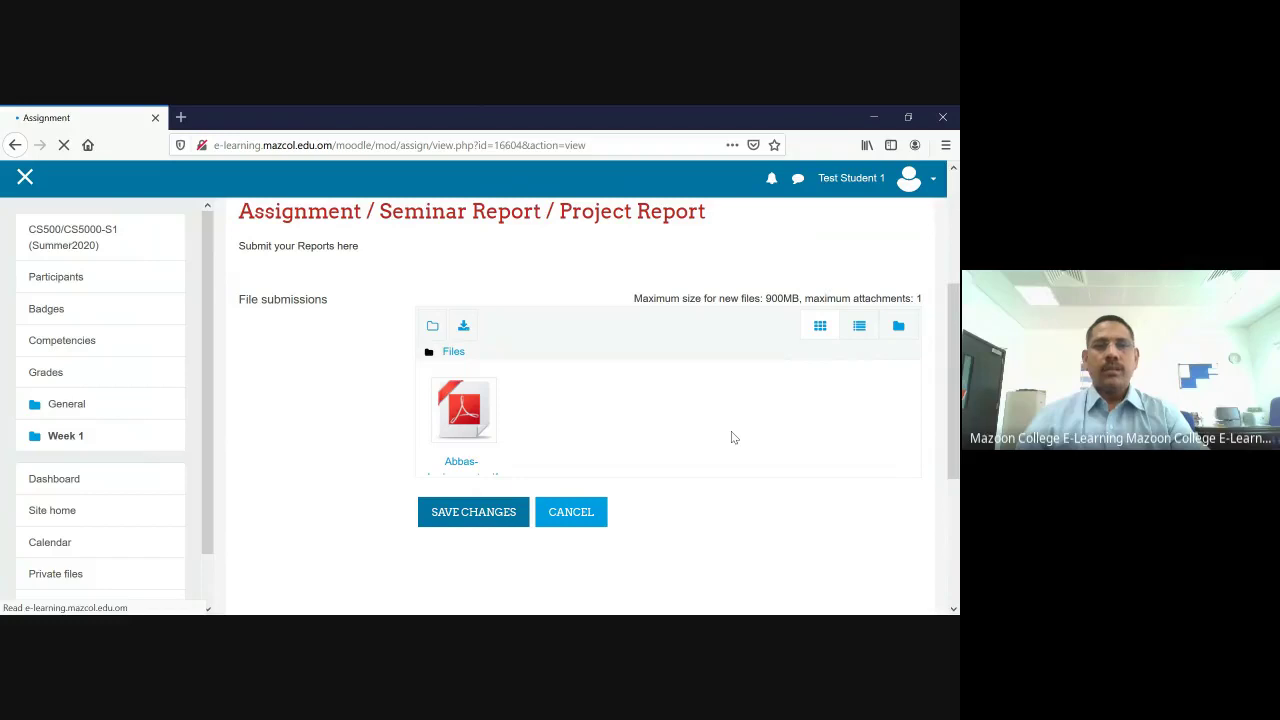
Check that Abbas-Assignment.pdf is submitted for grading, and reopen the submission editor.
{"action": "scroll", "coordinate": [731, 431], "scroll_direction": "down", "scroll_amount": 5}
{"action": "scroll", "coordinate": [731, 437], "scroll_direction": "down", "scroll_amount": 2}
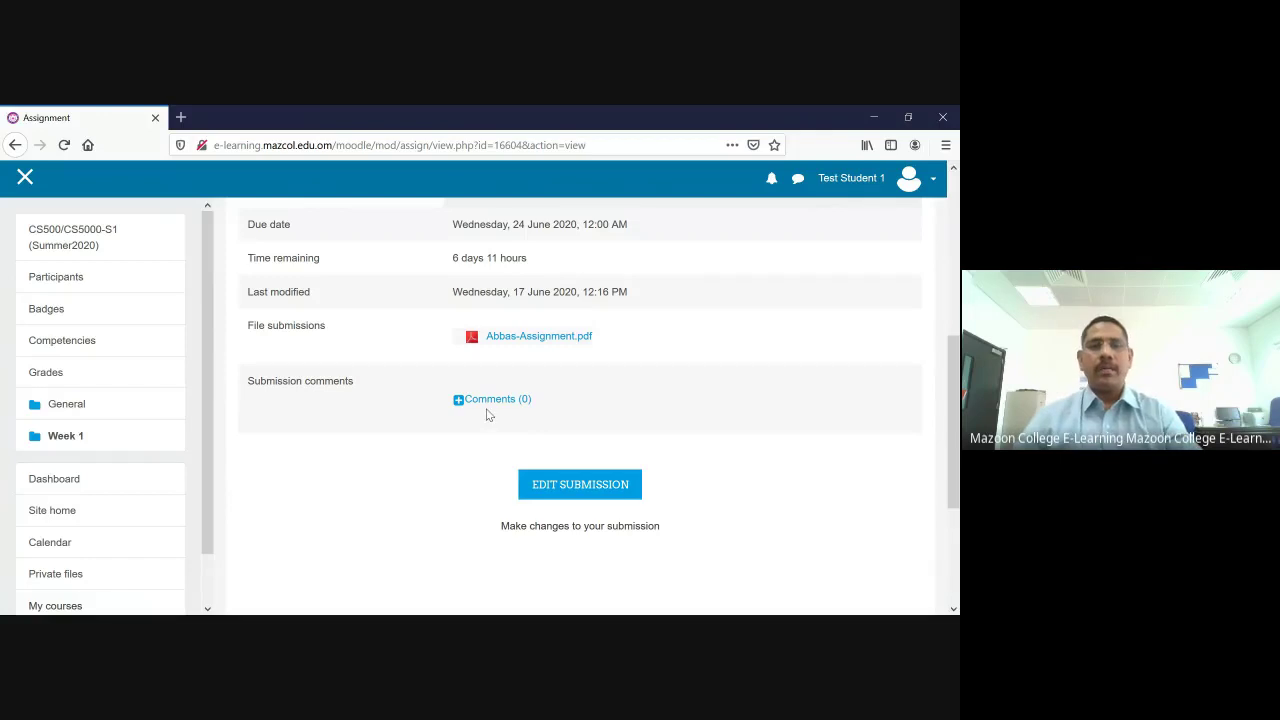
{"action": "scroll", "coordinate": [646, 410], "scroll_direction": "up", "scroll_amount": 3}
{"action": "scroll", "coordinate": [600, 443], "scroll_direction": "down", "scroll_amount": 3}
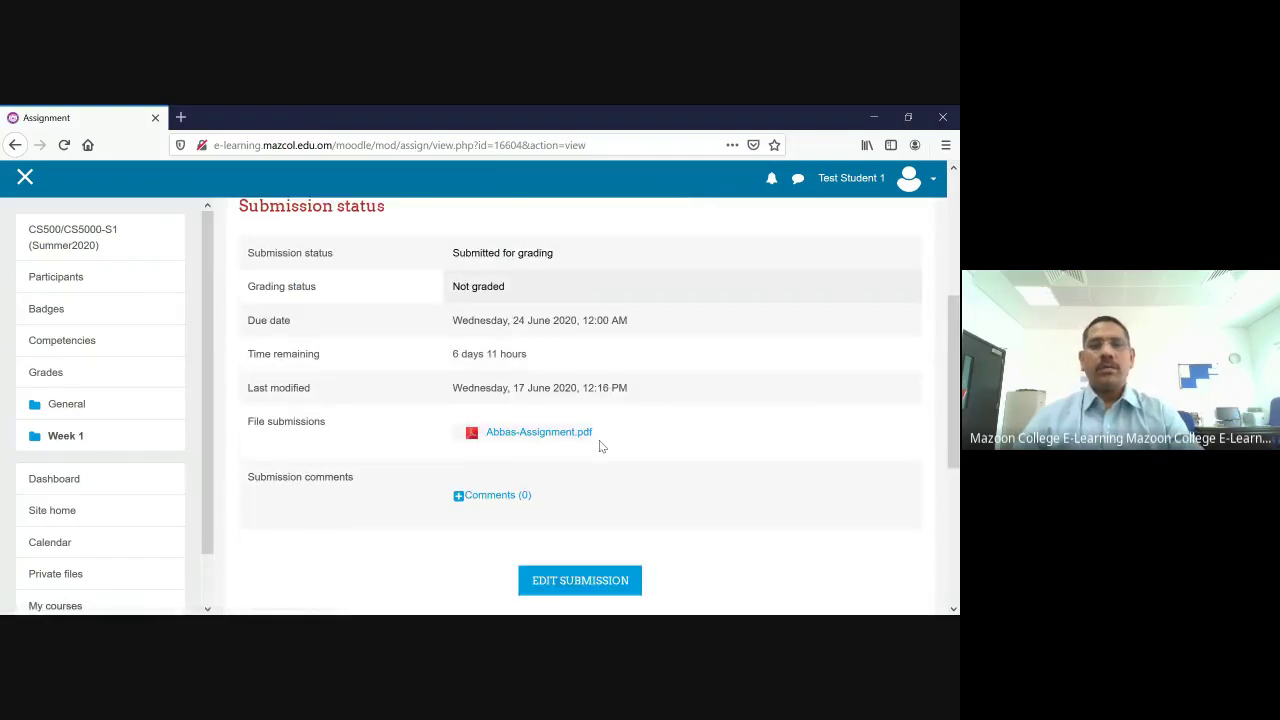
{"action": "scroll", "coordinate": [673, 414], "scroll_direction": "up", "scroll_amount": 1}
{"action": "scroll", "coordinate": [673, 414], "scroll_direction": "up", "scroll_amount": 1}
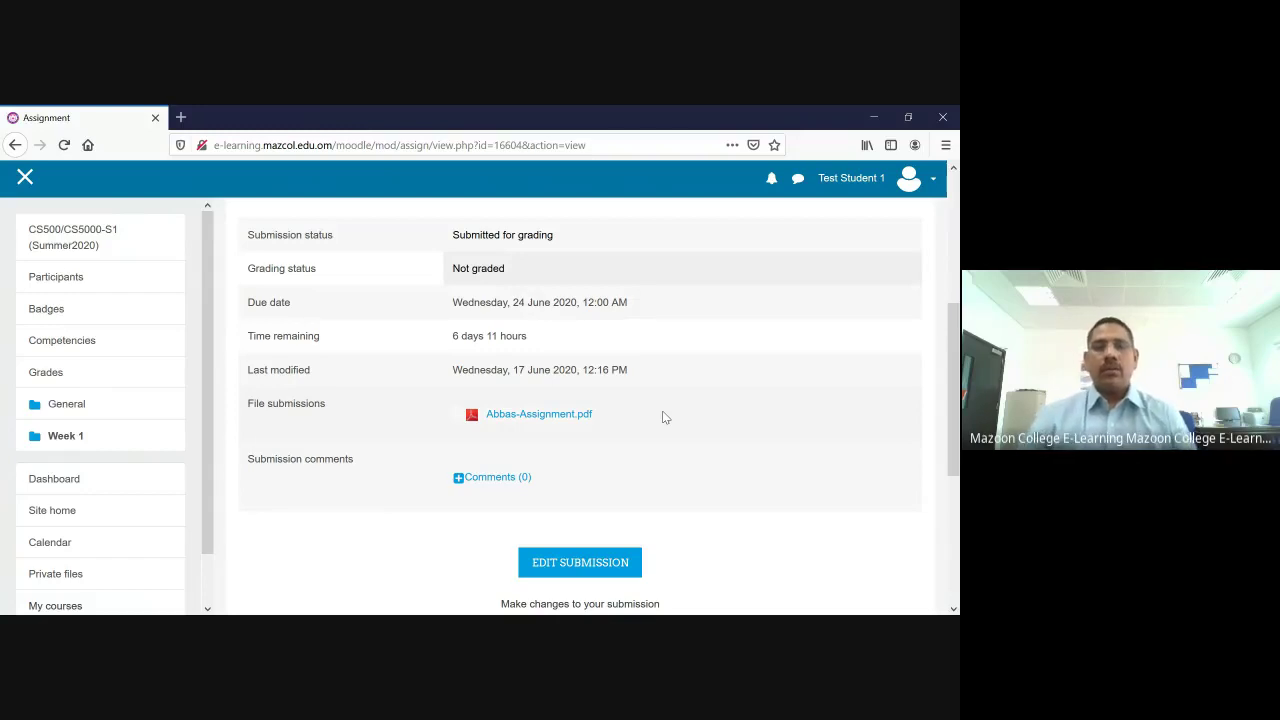
{"action": "scroll", "coordinate": [668, 418], "scroll_direction": "down", "scroll_amount": 2}
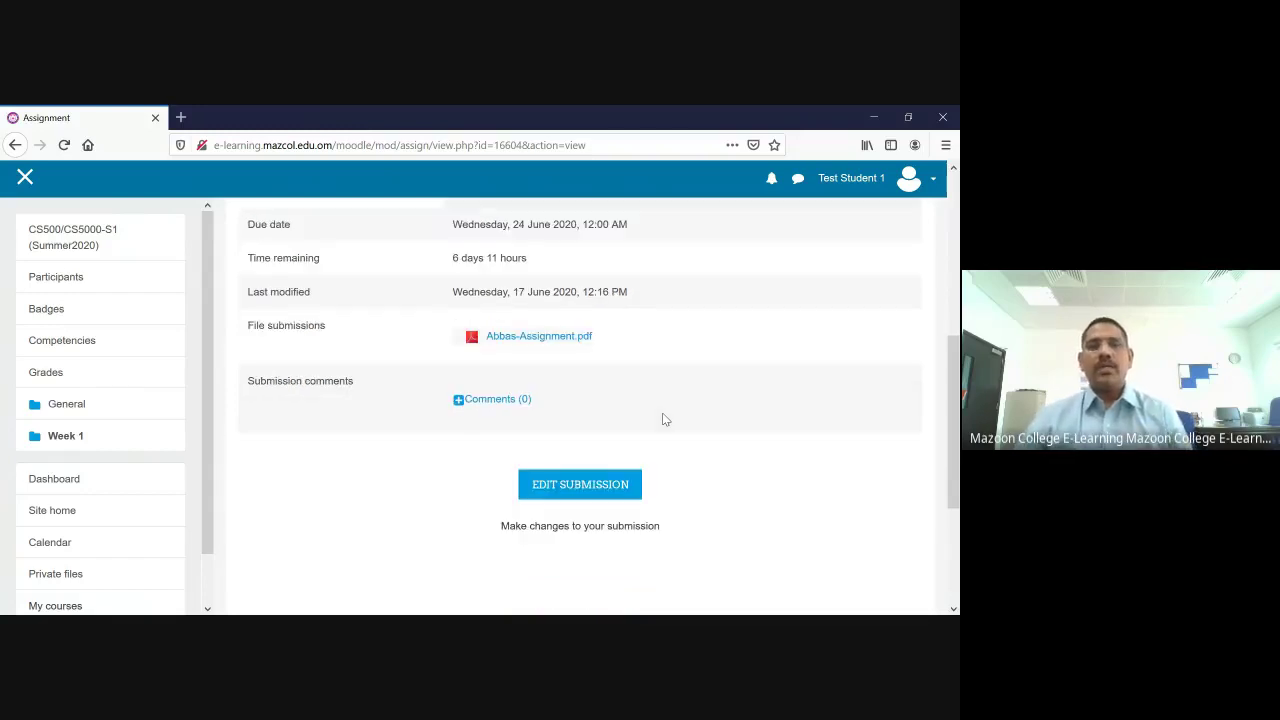
{"action": "left_click", "coordinate": [570, 490]}
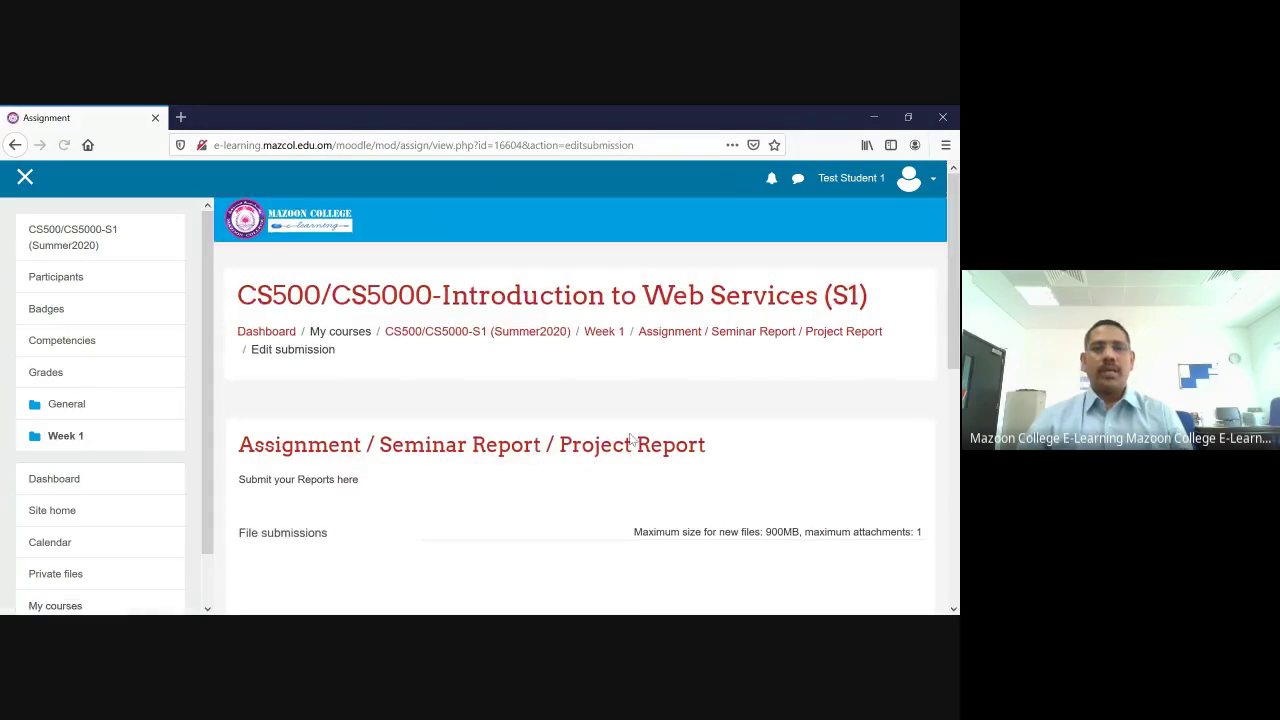
Delete Abbas-Assignment.pdf from the submission's file area.
{"action": "scroll", "coordinate": [630, 440], "scroll_direction": "down", "scroll_amount": 4}
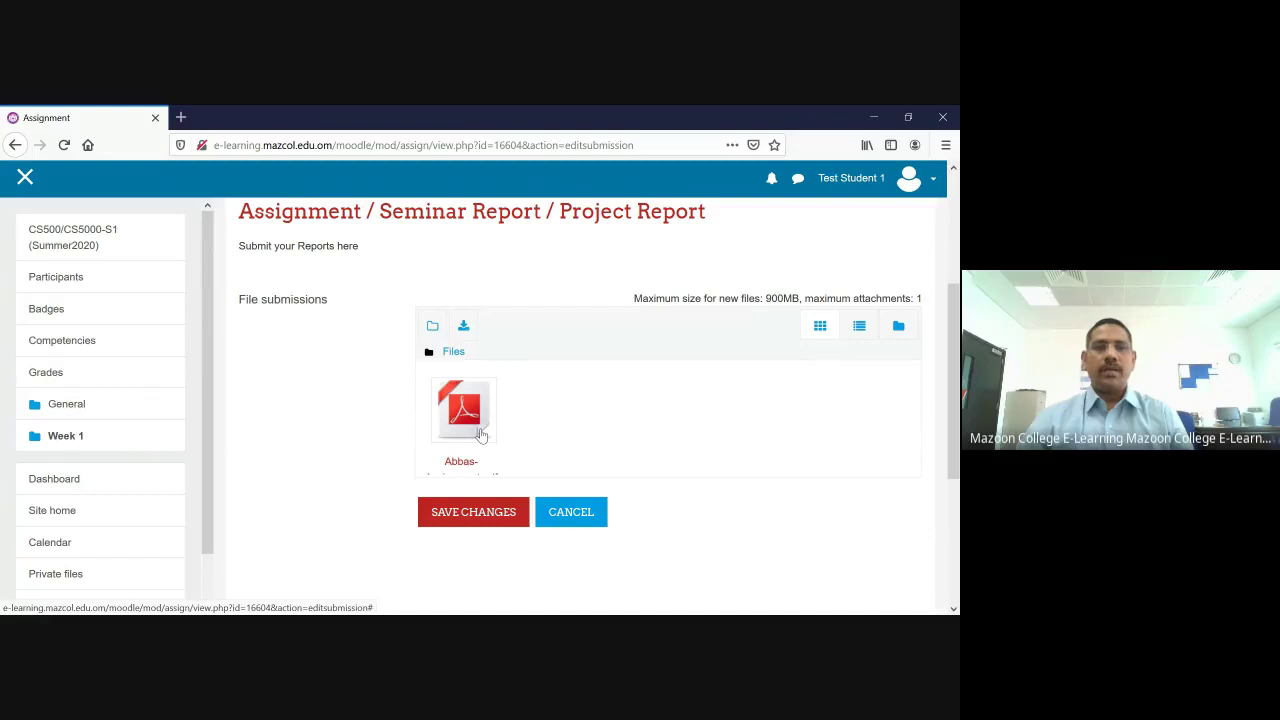
{"action": "left_click", "coordinate": [457, 422]}
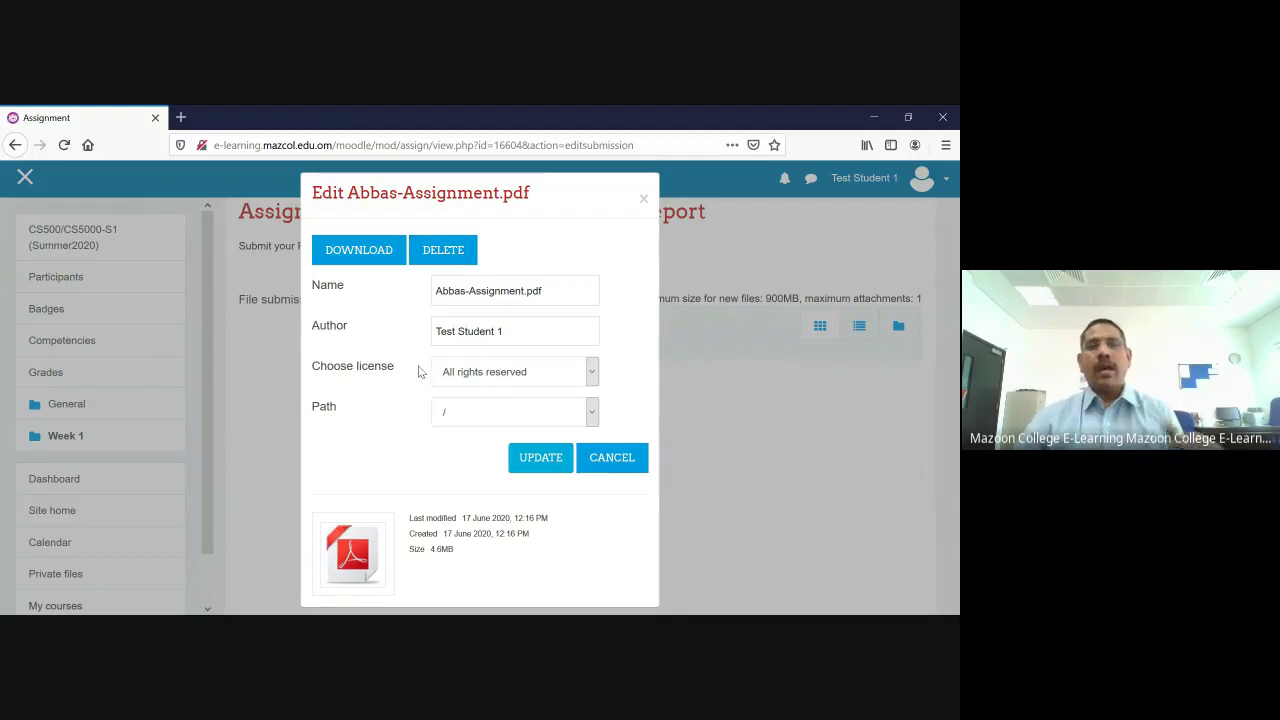
{"action": "left_click", "coordinate": [445, 250]}
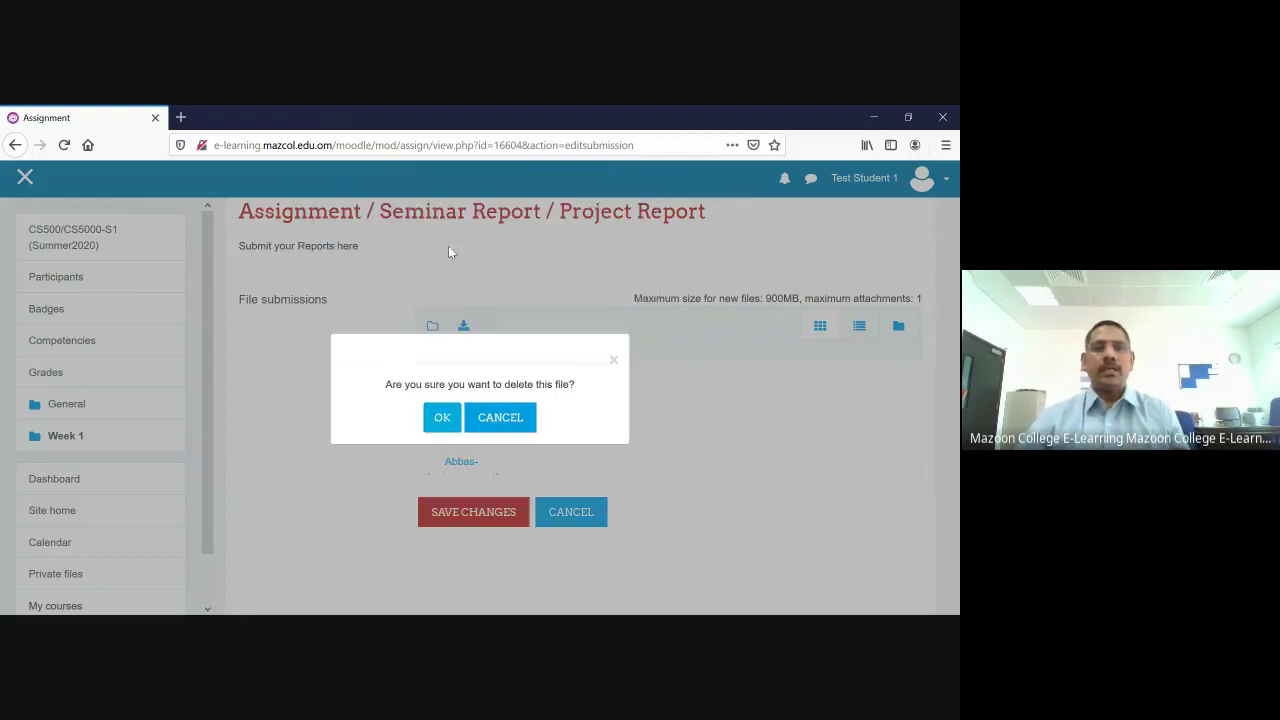
{"action": "left_click", "coordinate": [442, 417]}
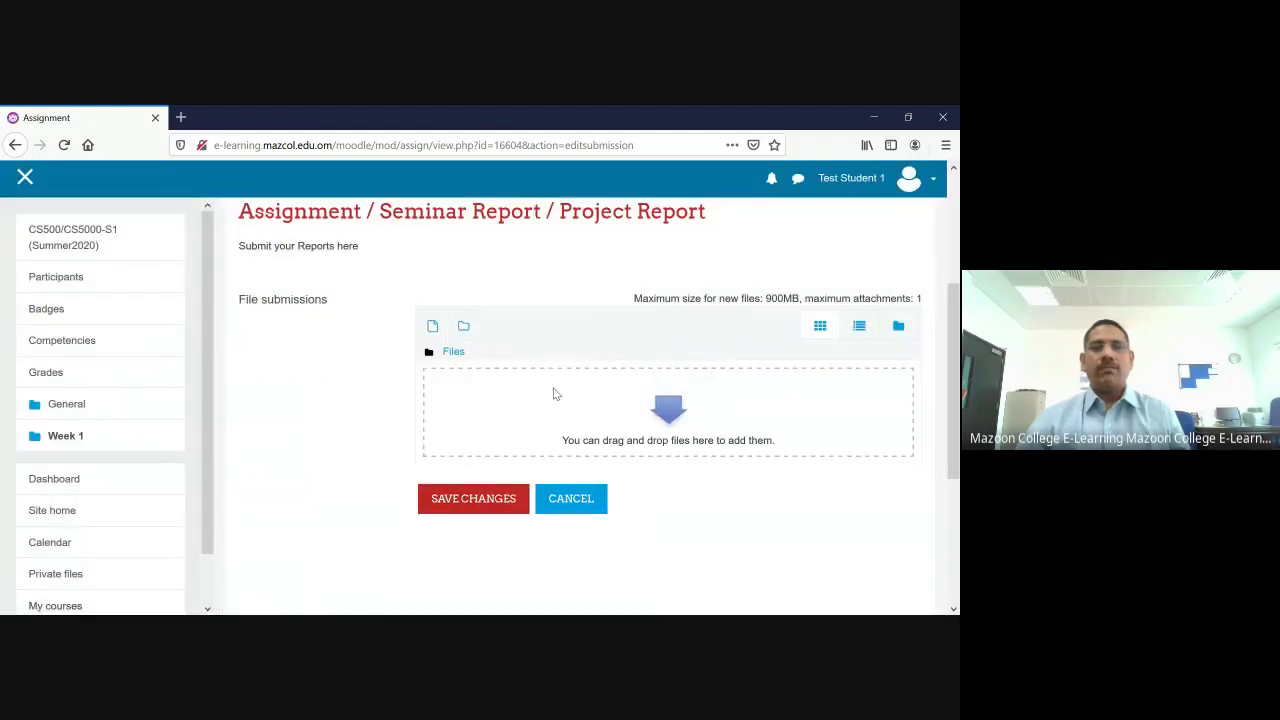
Start adding a replacement file, browsing the Desktop, DATA (D:) and Windows (C:) locations.
{"action": "left_click", "coordinate": [433, 328]}
{"action": "left_click", "coordinate": [380, 339]}
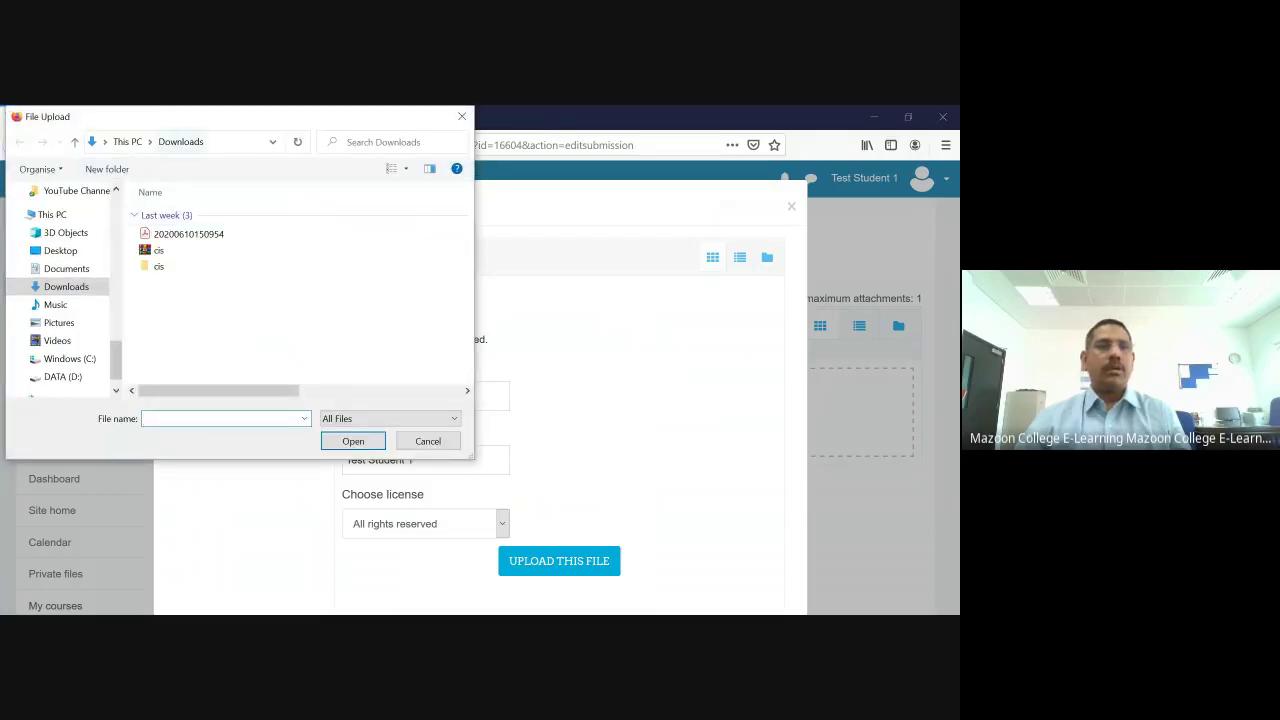
{"action": "left_click", "coordinate": [60, 250]}
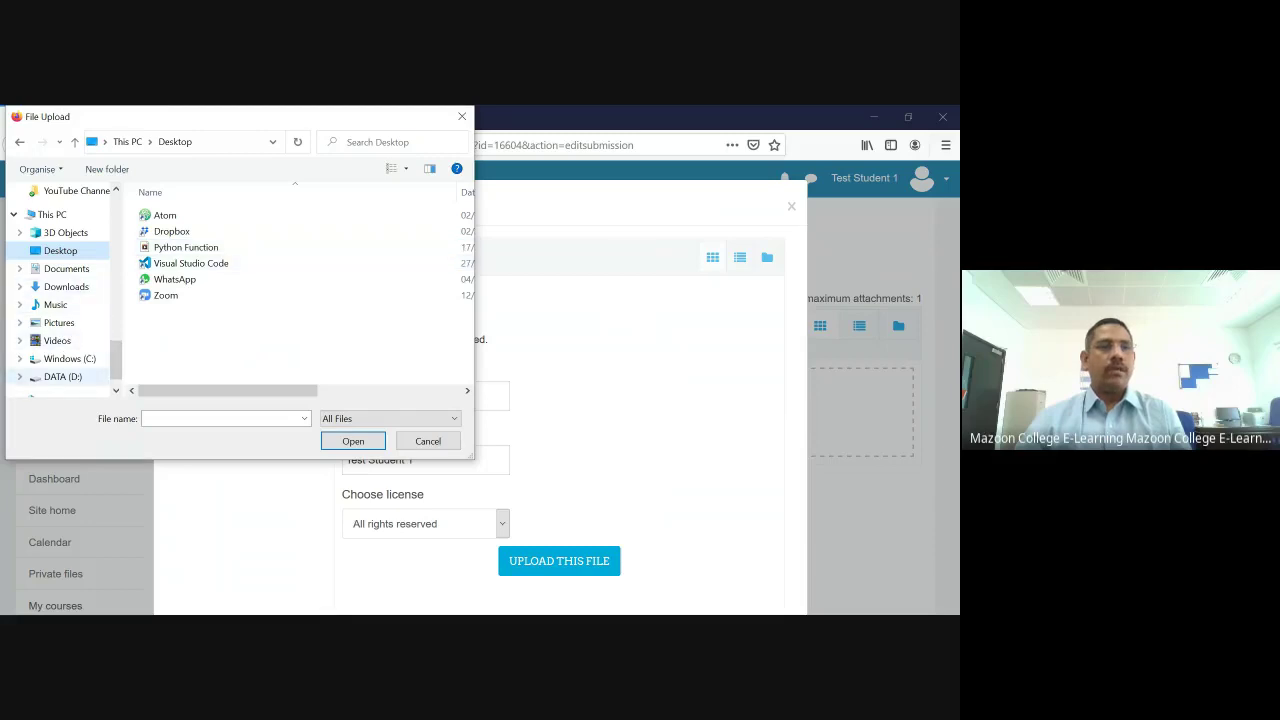
{"action": "left_click", "coordinate": [62, 376]}
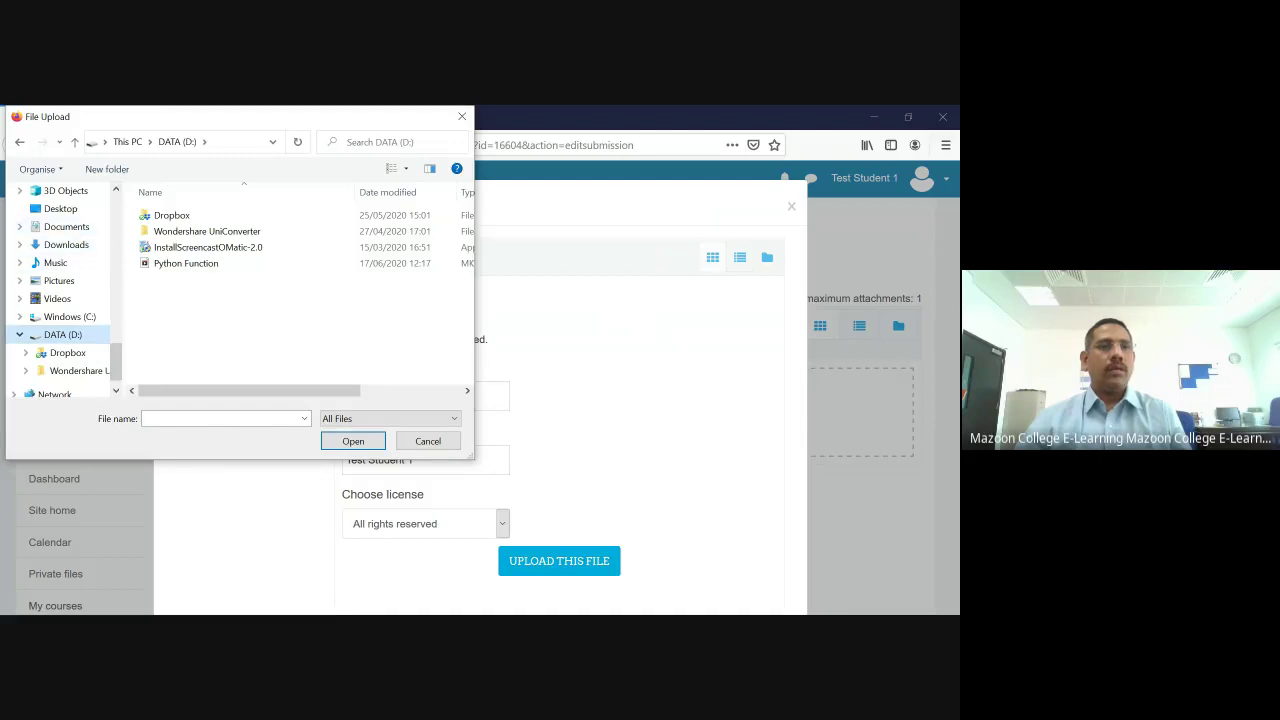
{"action": "left_click", "coordinate": [70, 316]}
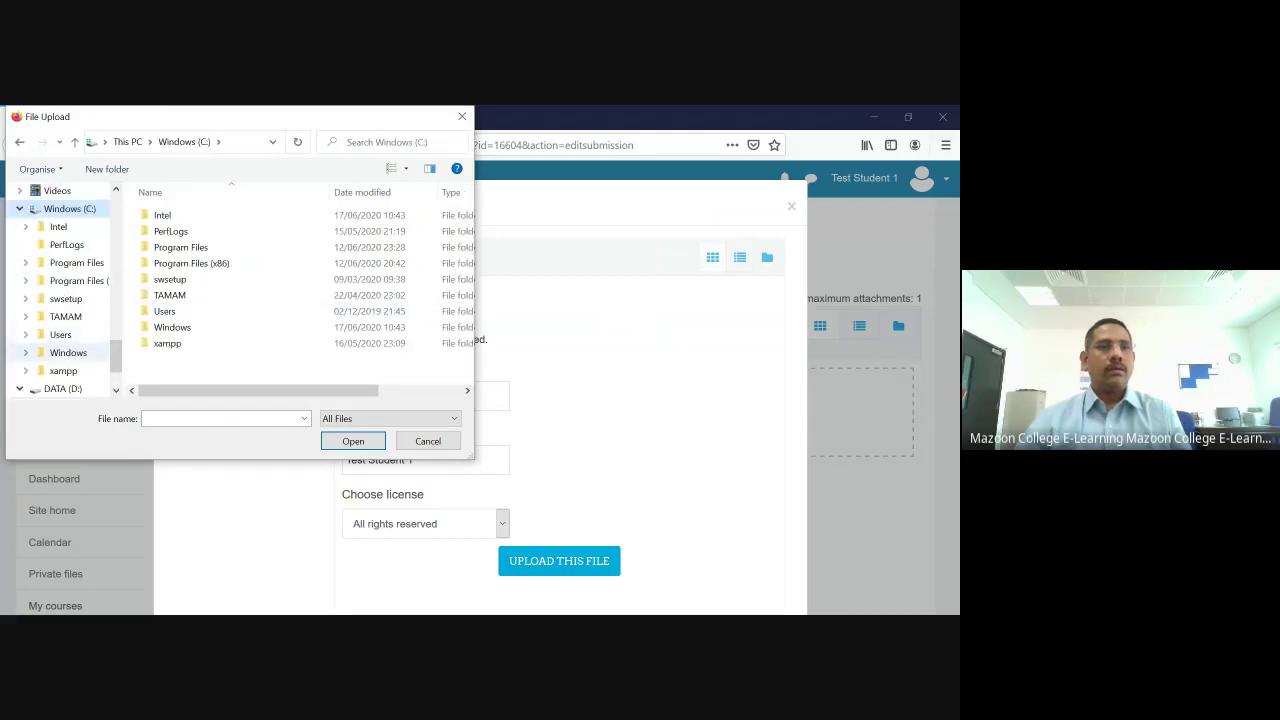
{"action": "scroll", "coordinate": [60, 290], "scroll_direction": "up", "scroll_amount": 5}
{"action": "scroll", "coordinate": [60, 290], "scroll_direction": "up", "scroll_amount": 5}
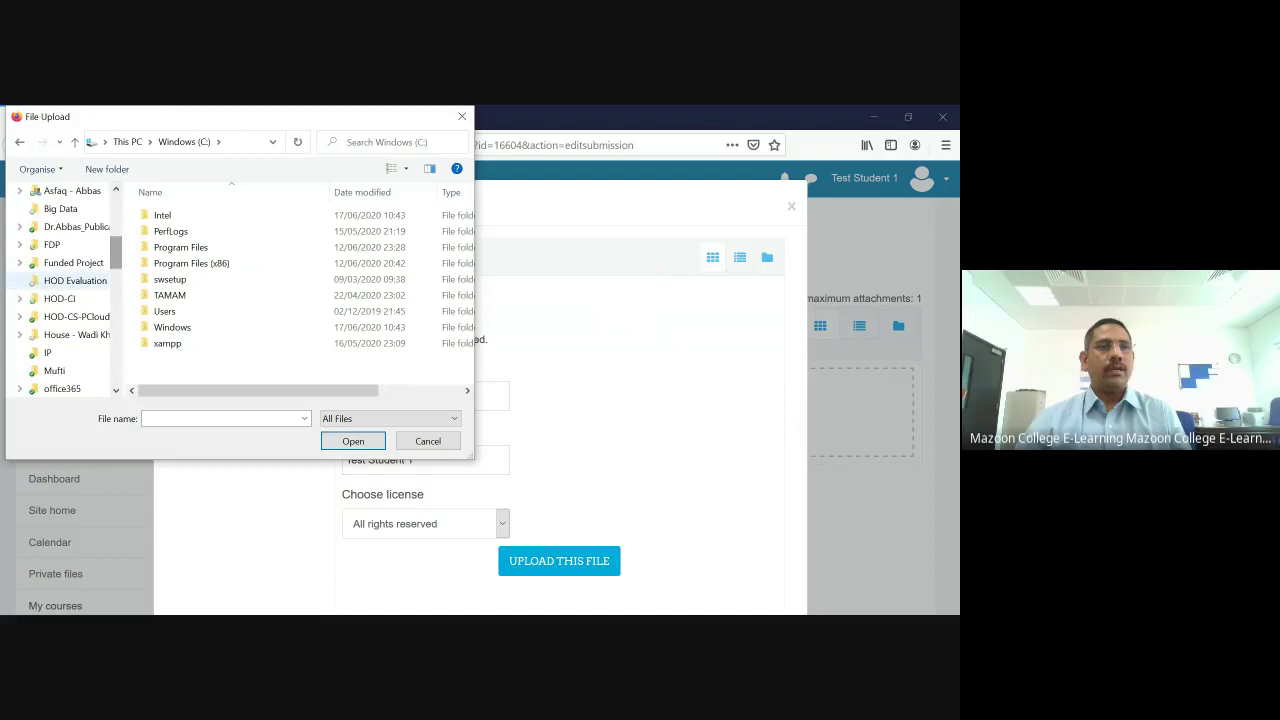
Choose '4 Days Proposed Time table.docx' from HOD-CI > Asst Dean as the new attachment.
{"action": "left_click", "coordinate": [60, 298]}
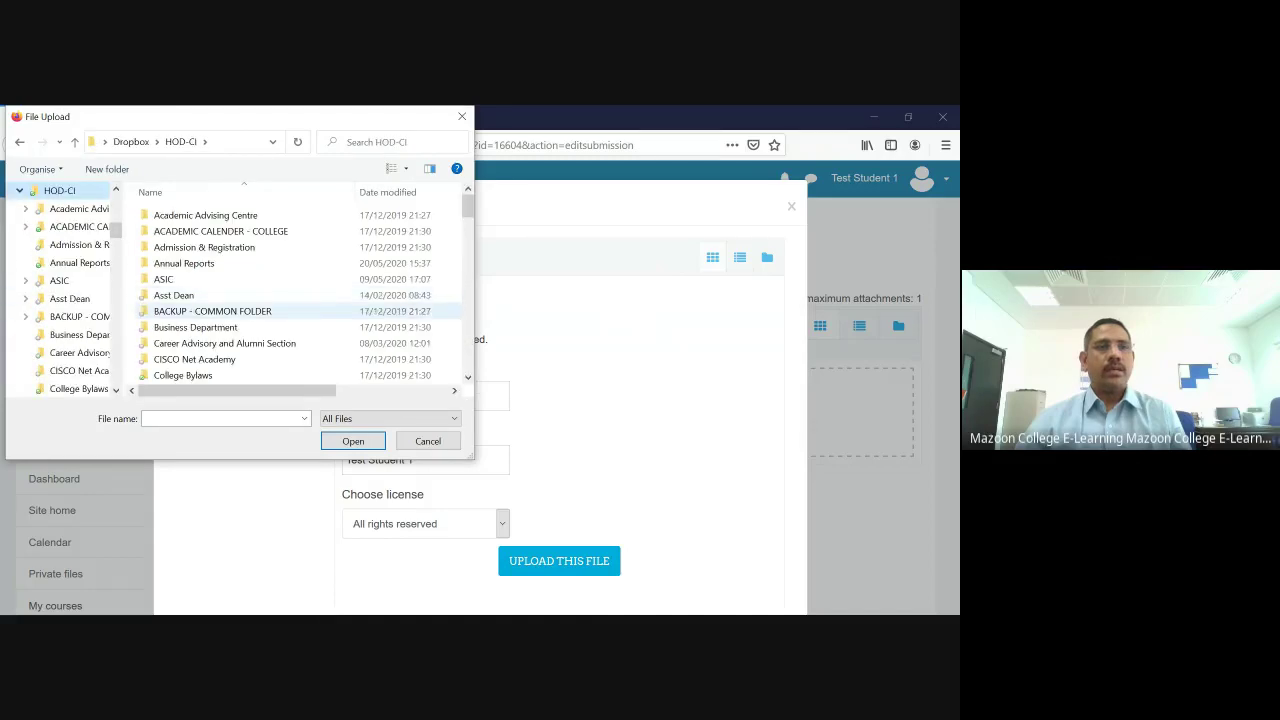
{"action": "double_click", "coordinate": [173, 295]}
{"action": "left_click", "coordinate": [209, 279]}
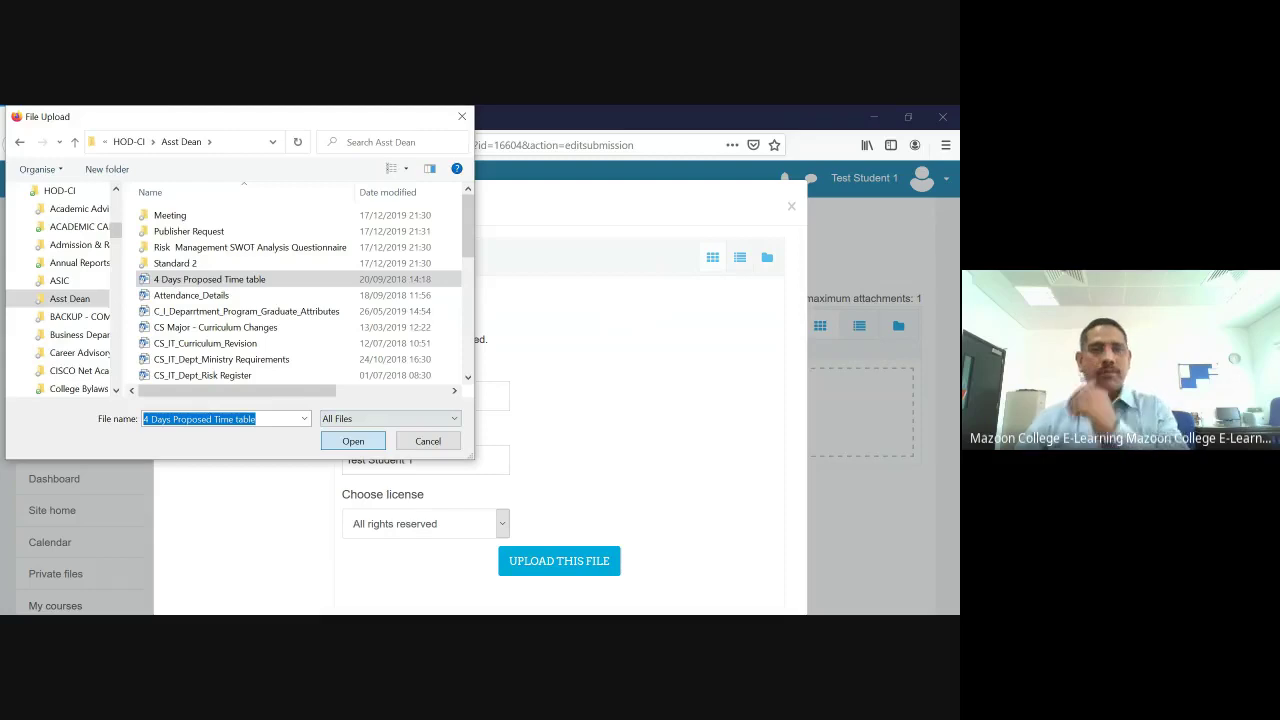
{"action": "key", "text": "Return"}
{"action": "left_click", "coordinate": [436, 400]}
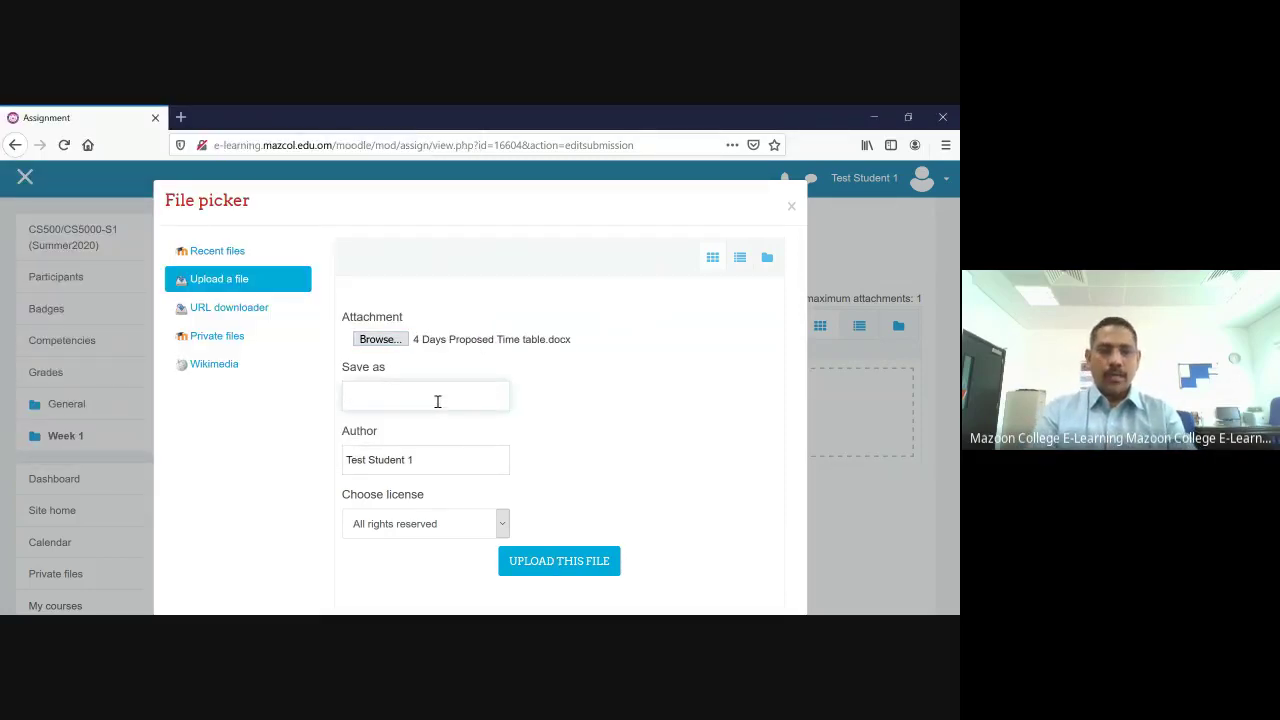
Upload the Word document under the name 'Abbas-Assignment' and save the changed submission.
{"action": "type", "text": "Abbas"}
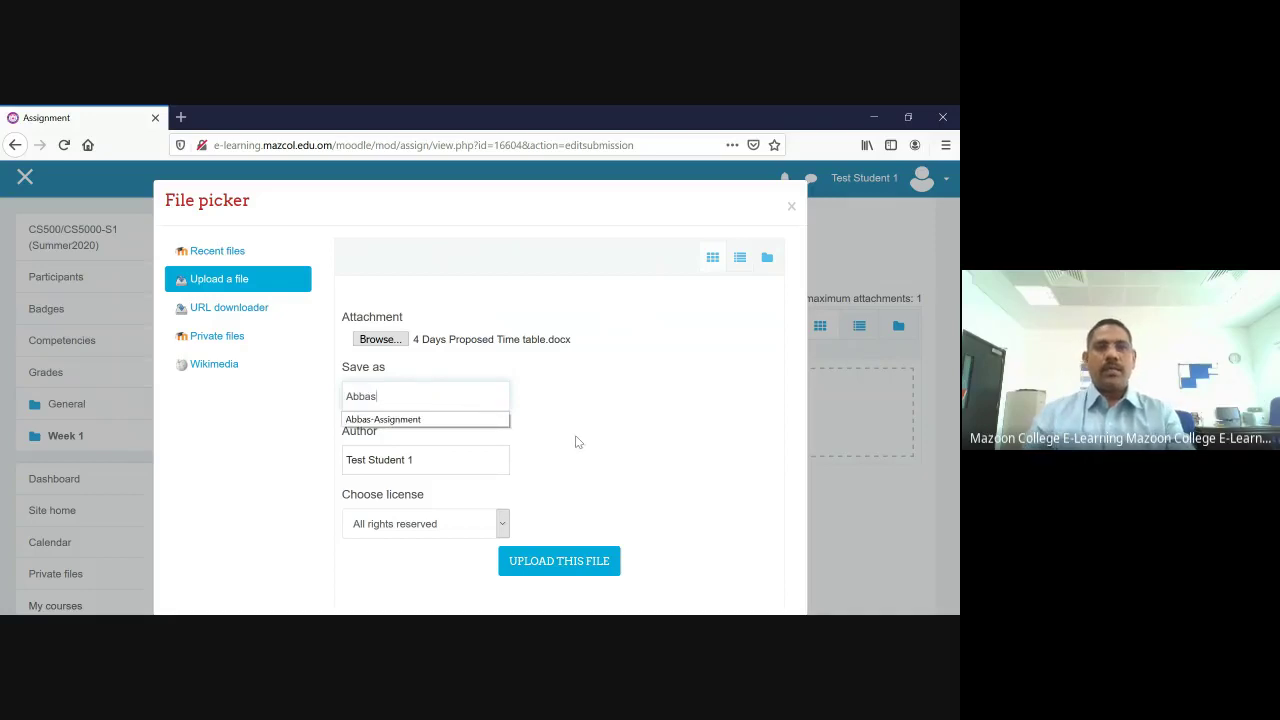
{"action": "key", "text": "Down"}
{"action": "key", "text": "Return"}
{"action": "left_click", "coordinate": [545, 562]}
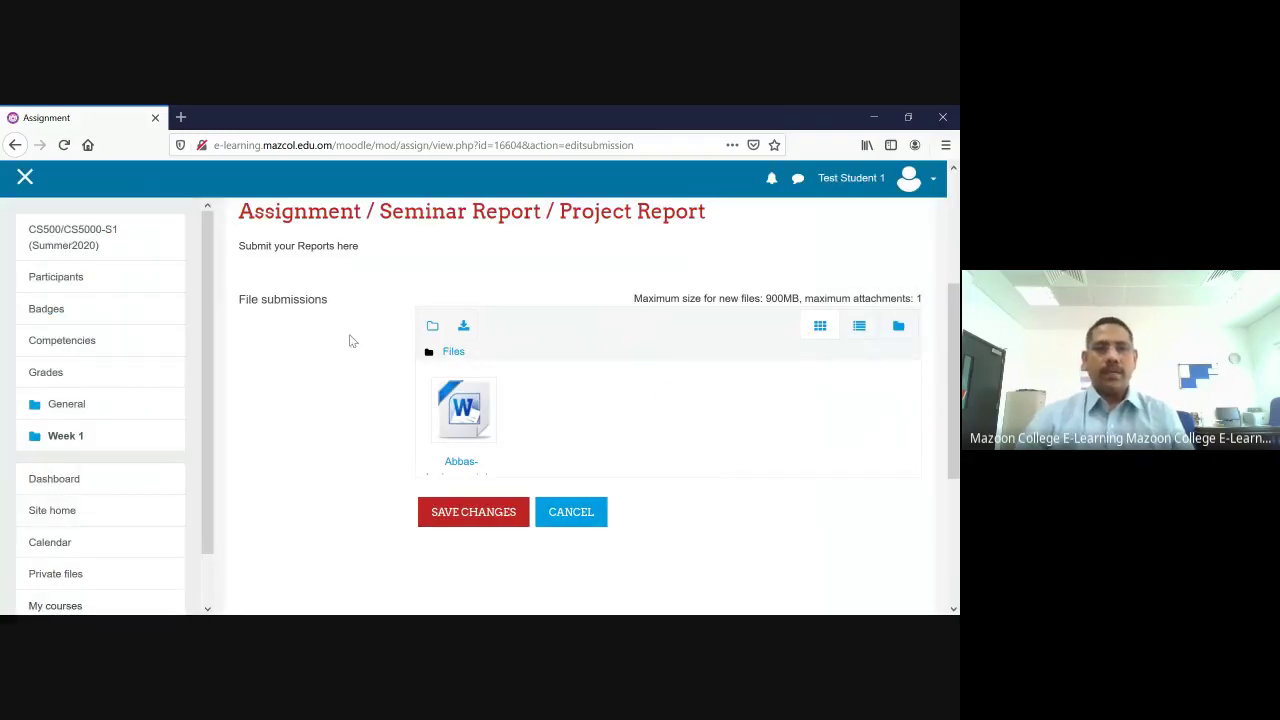
{"action": "left_click", "coordinate": [456, 520]}
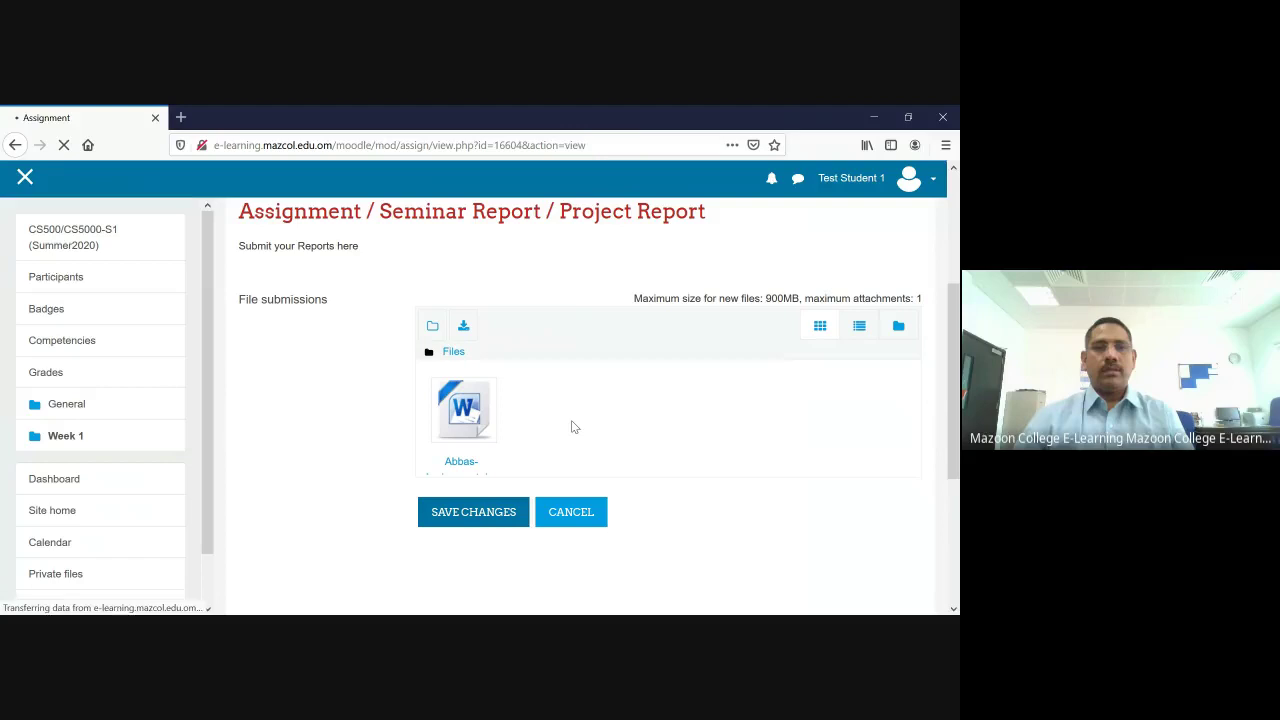
Scroll to the file submissions row showing Abbas-Assignment.docx, modified 17 June 2020, 12:17 PM.
{"action": "scroll", "coordinate": [586, 352], "scroll_direction": "down", "scroll_amount": 3}
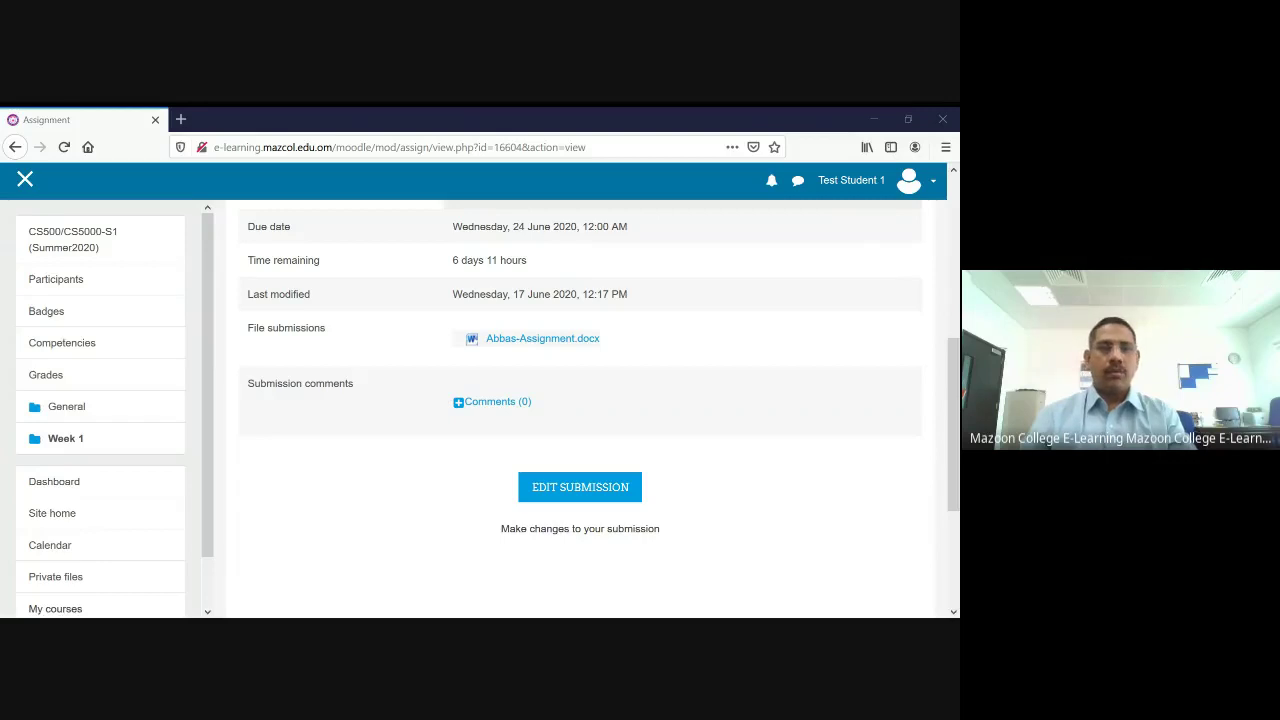
Post a 'Thank you' reply under the teacher's 'Excellent, Very nice document' comment.
{"action": "left_click", "coordinate": [537, 490]}
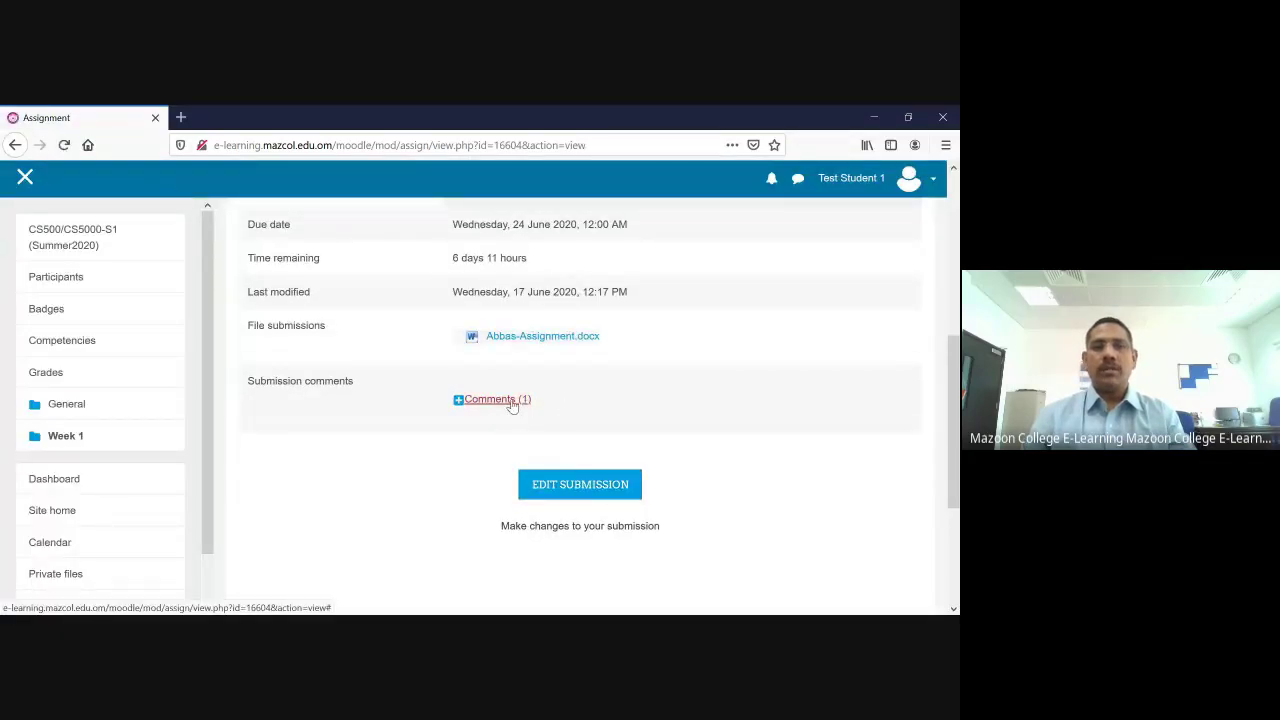
{"action": "left_click", "coordinate": [509, 402]}
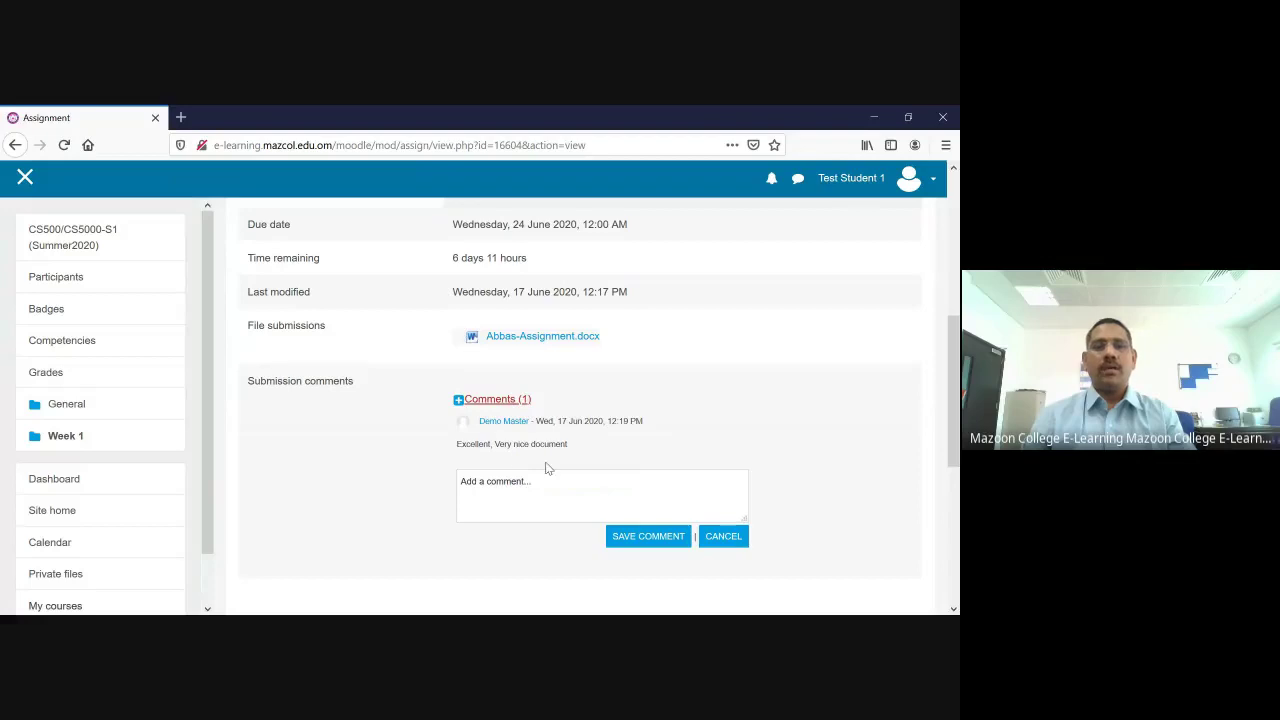
{"action": "left_click", "coordinate": [500, 492]}
{"action": "type", "text": "Thank you"}
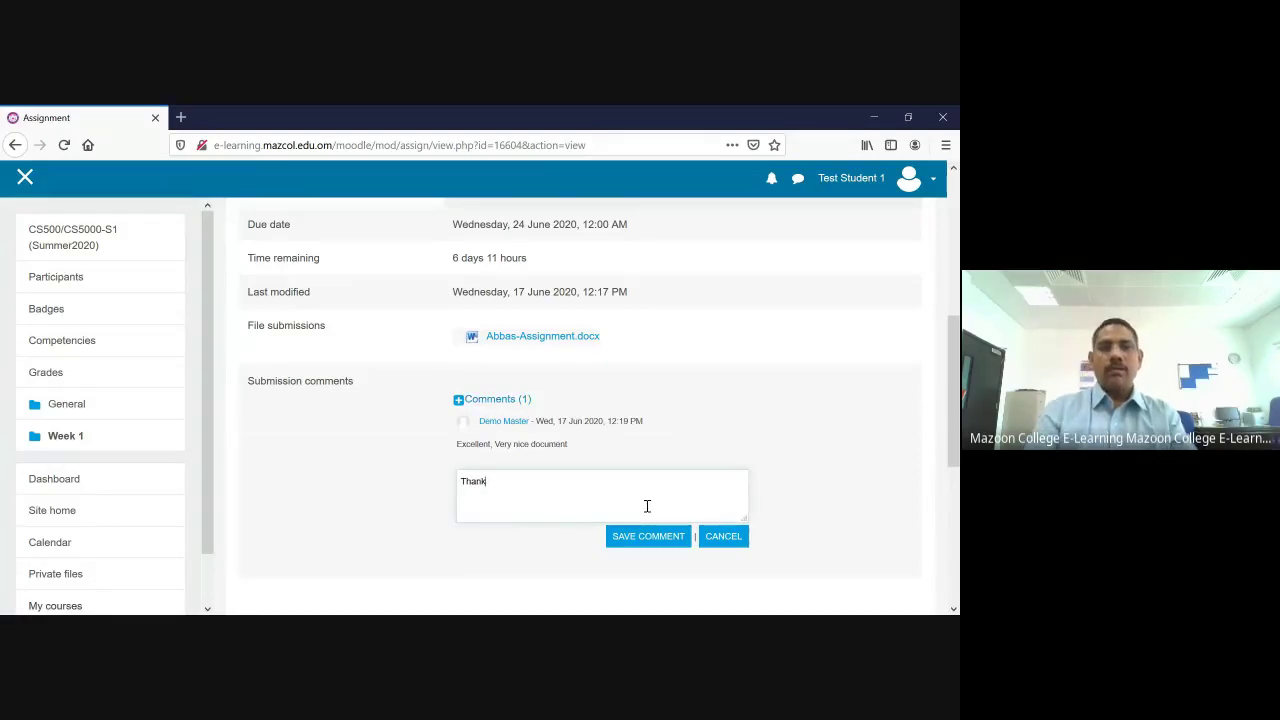
{"action": "left_click", "coordinate": [646, 536]}
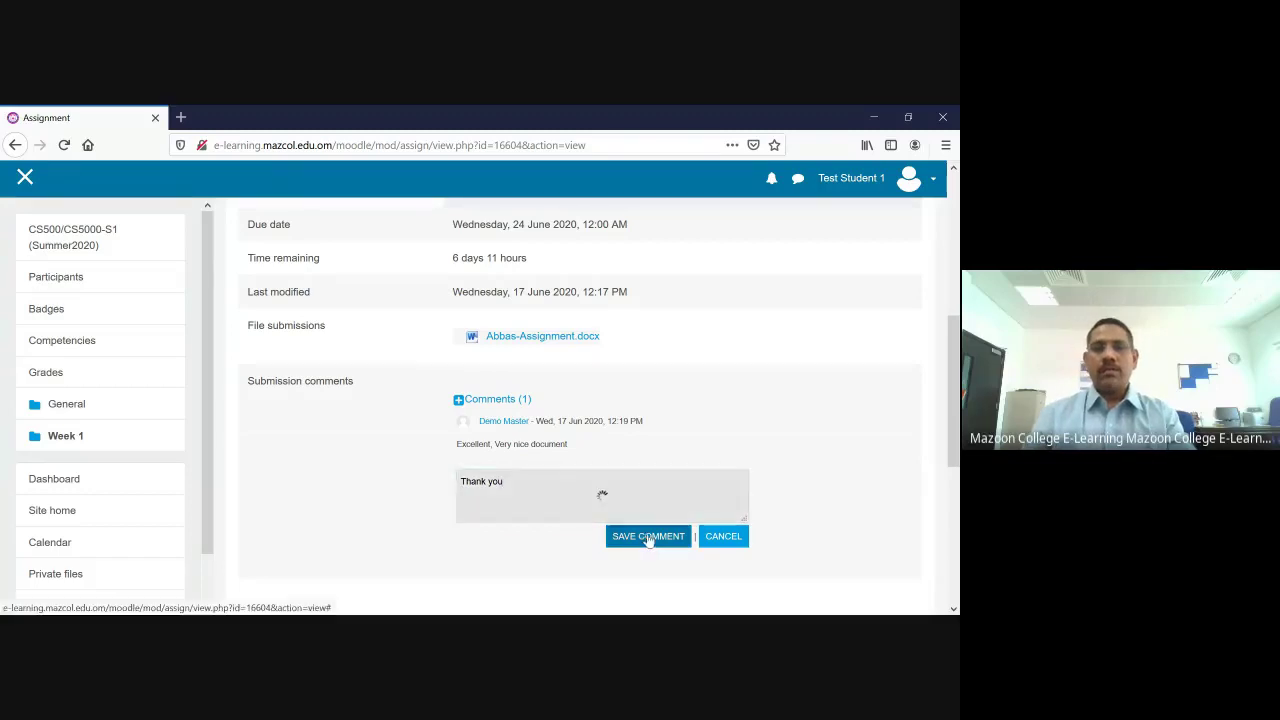
{"action": "scroll", "coordinate": [611, 516], "scroll_direction": "down", "scroll_amount": 2}
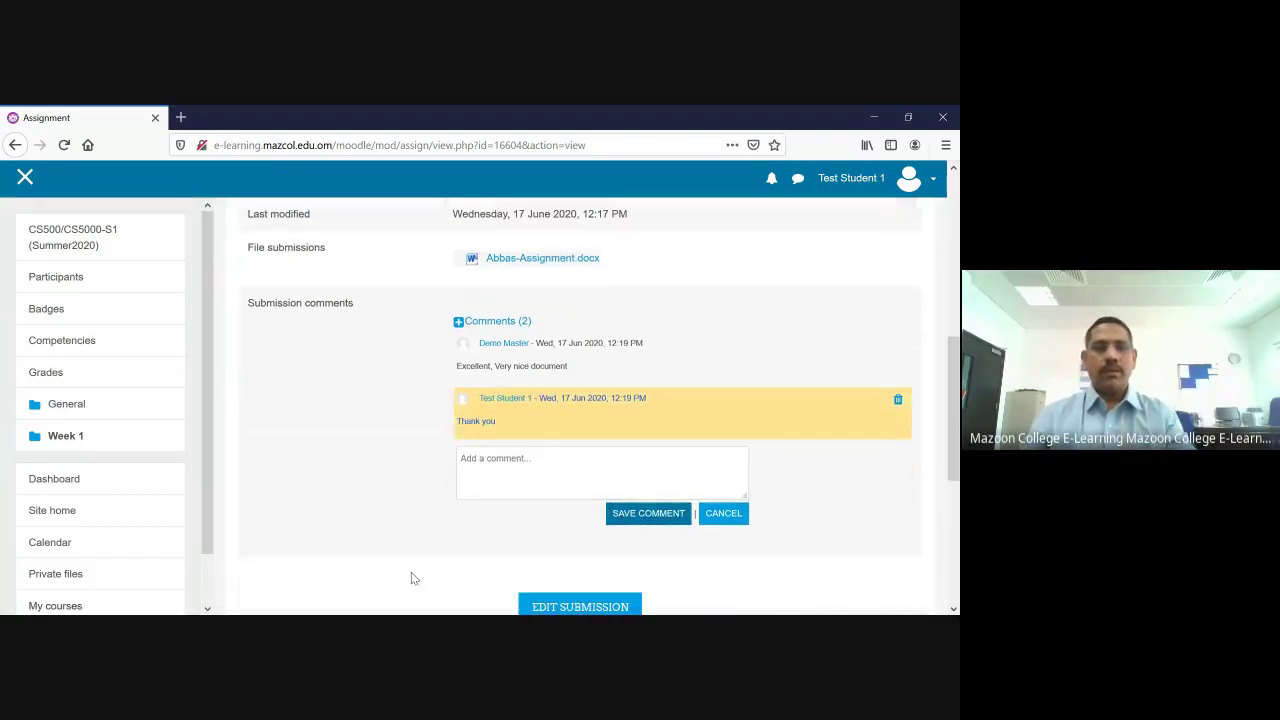